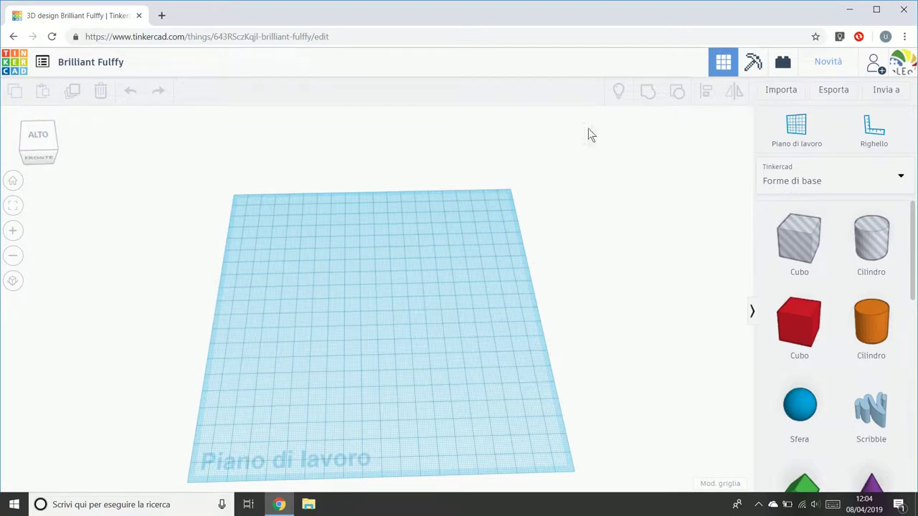
Step: Open the workplane's grid properties and choose millimetres as the unit
{"action": "mouse_move", "coordinate": [410, 366]}
{"action": "right_mouse_down"}
{"action": "mouse_move", "coordinate": [403, 322]}
{"action": "mouse_move", "coordinate": [406, 360]}
{"action": "right_mouse_up"}
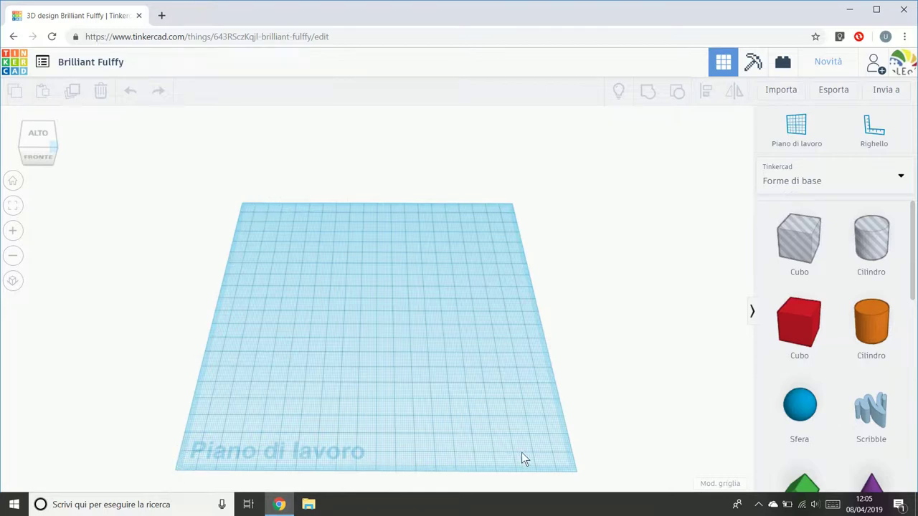
{"action": "scroll", "coordinate": [599, 290], "scroll_direction": "down", "scroll_amount": 3}
{"action": "scroll", "coordinate": [599, 290], "scroll_direction": "up", "scroll_amount": 3}
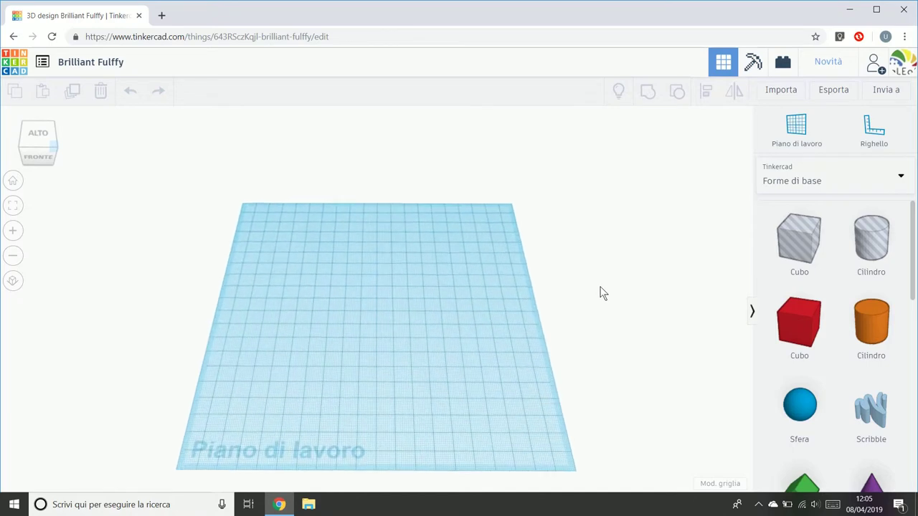
{"action": "left_click", "coordinate": [721, 485]}
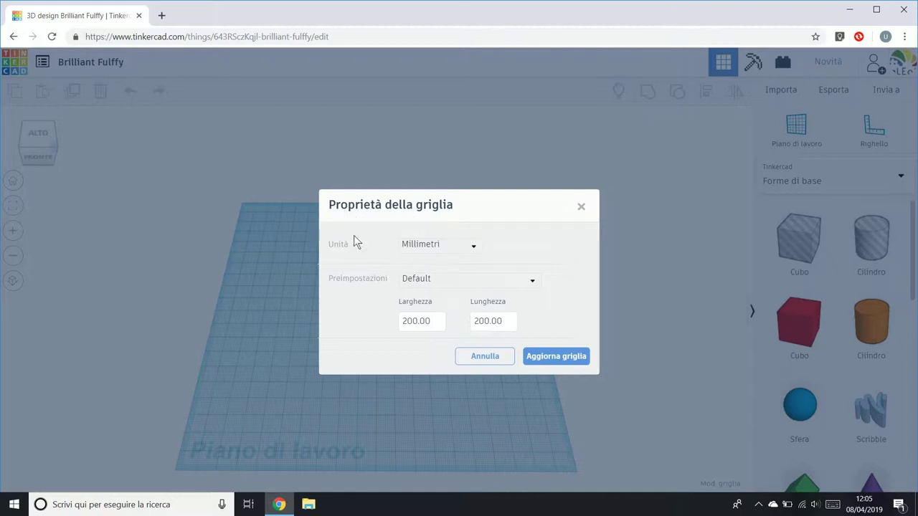
{"action": "left_click", "coordinate": [473, 248]}
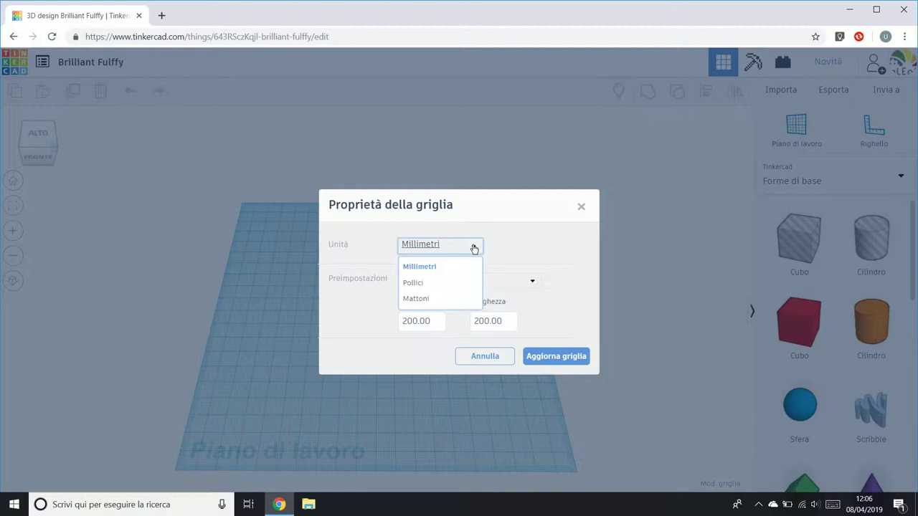
{"action": "left_click", "coordinate": [425, 269]}
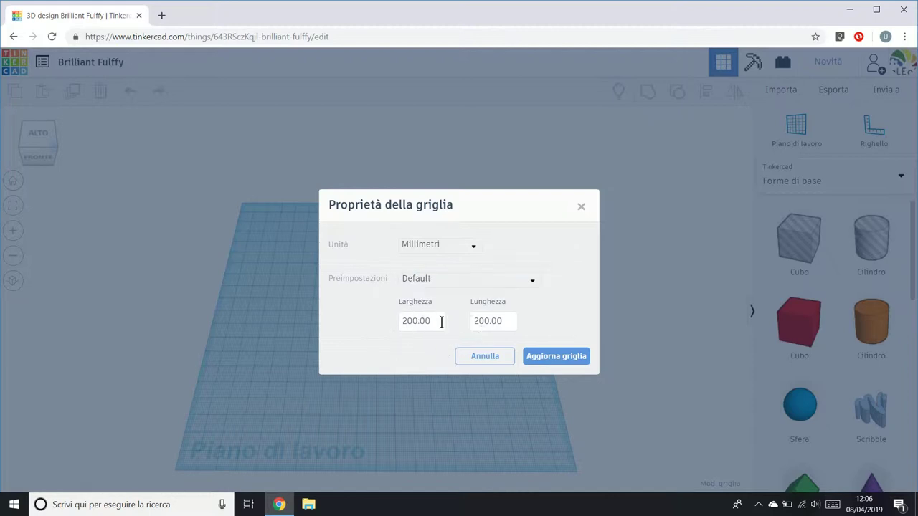
Step: Set the workplane grid's width to 250 mm
{"action": "left_click_drag", "start_coordinate": [441, 322], "coordinate": [403, 322]}
{"action": "left_click_drag", "start_coordinate": [515, 321], "coordinate": [439, 322]}
{"action": "left_click", "coordinate": [428, 326]}
{"action": "left_click", "coordinate": [438, 322]}
{"action": "left_click", "coordinate": [476, 322]}
{"action": "left_click_drag", "start_coordinate": [506, 323], "coordinate": [471, 323]}
{"action": "left_click", "coordinate": [409, 322]}
{"action": "left_click", "coordinate": [414, 332]}
{"action": "key", "text": "BackSpace"}
{"action": "type", "text": "5"}
Step: Set the workplane grid's length to 250 mm and apply the new grid size
{"action": "left_click", "coordinate": [476, 321]}
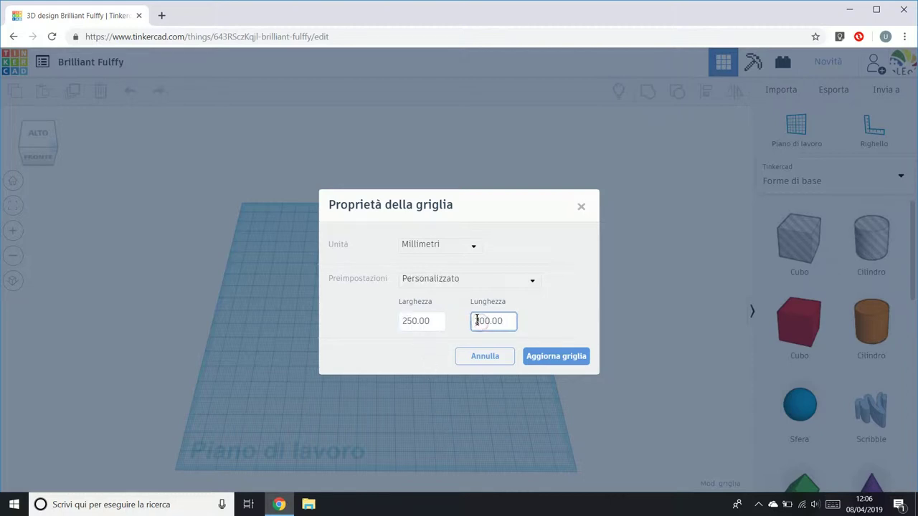
{"action": "key", "text": "Right"}
{"action": "key", "text": "shift+Right"}
{"action": "key", "text": "shift+Right"}
{"action": "type", "text": "50"}
{"action": "left_click", "coordinate": [549, 358]}
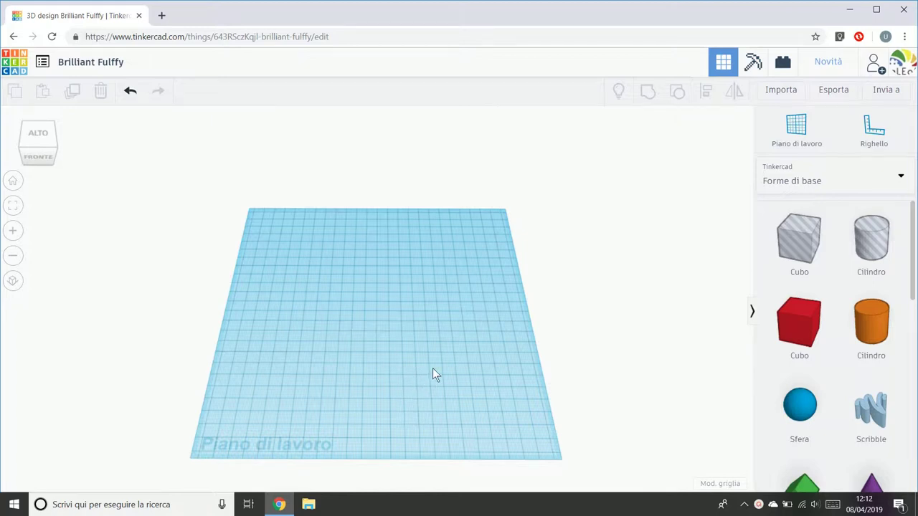
Step: Examine the resized workplane from different angles, positions and distances
{"action": "mouse_move", "coordinate": [466, 306]}
{"action": "right_mouse_down"}
{"action": "mouse_move", "coordinate": [470, 329]}
{"action": "mouse_move", "coordinate": [421, 359]}
{"action": "mouse_move", "coordinate": [485, 300]}
{"action": "mouse_move", "coordinate": [496, 247]}
{"action": "mouse_move", "coordinate": [465, 291]}
{"action": "mouse_move", "coordinate": [466, 308]}
{"action": "right_mouse_up"}
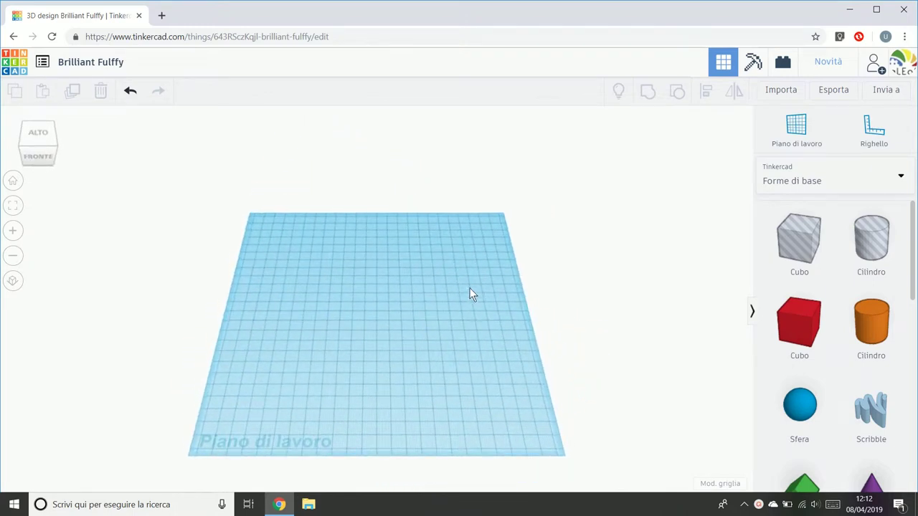
{"action": "left_click_drag", "start_coordinate": [484, 244], "coordinate": [342, 300]}
{"action": "mouse_move", "coordinate": [358, 296]}
{"action": "middle_mouse_down"}
{"action": "mouse_move", "coordinate": [144, 368]}
{"action": "mouse_move", "coordinate": [196, 207]}
{"action": "mouse_move", "coordinate": [353, 286]}
{"action": "middle_mouse_up"}
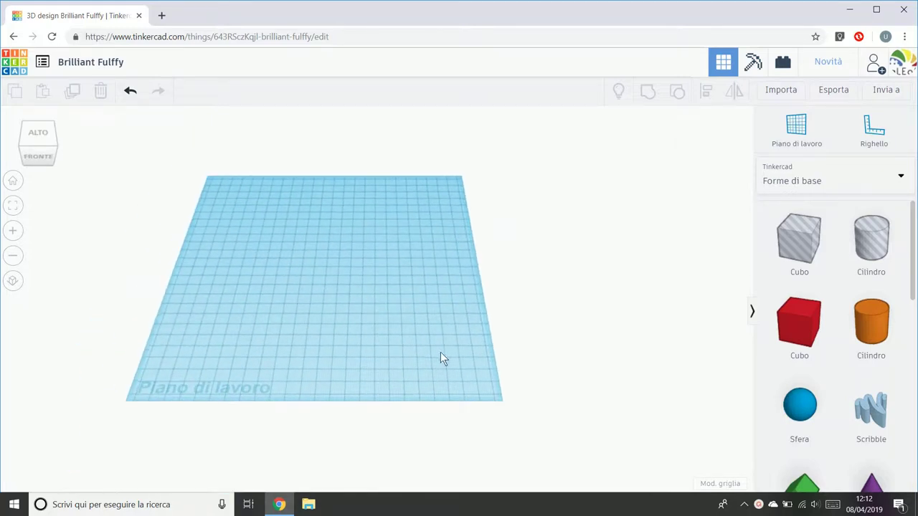
{"action": "middle_click_drag", "start_coordinate": [440, 358], "coordinate": [452, 364]}
{"action": "middle_click_drag", "start_coordinate": [266, 230], "coordinate": [344, 254]}
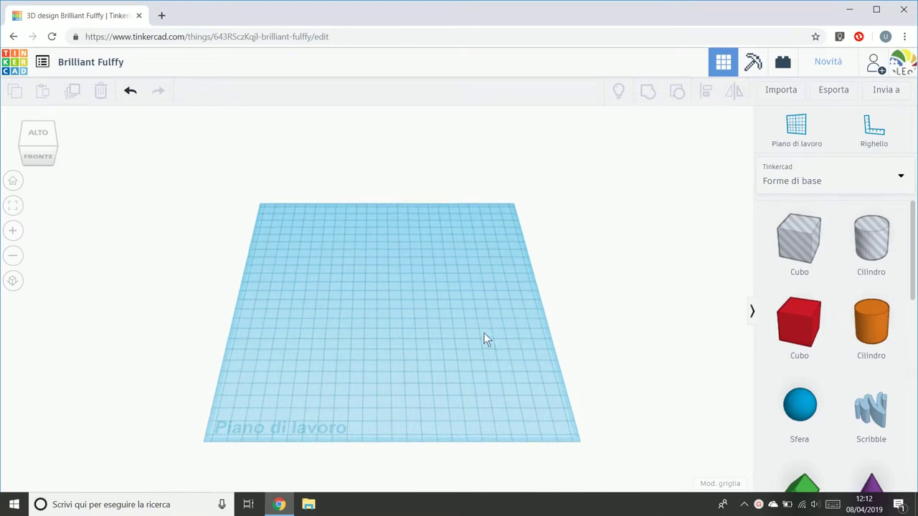
{"action": "scroll", "coordinate": [471, 364], "scroll_direction": "up", "scroll_amount": 6}
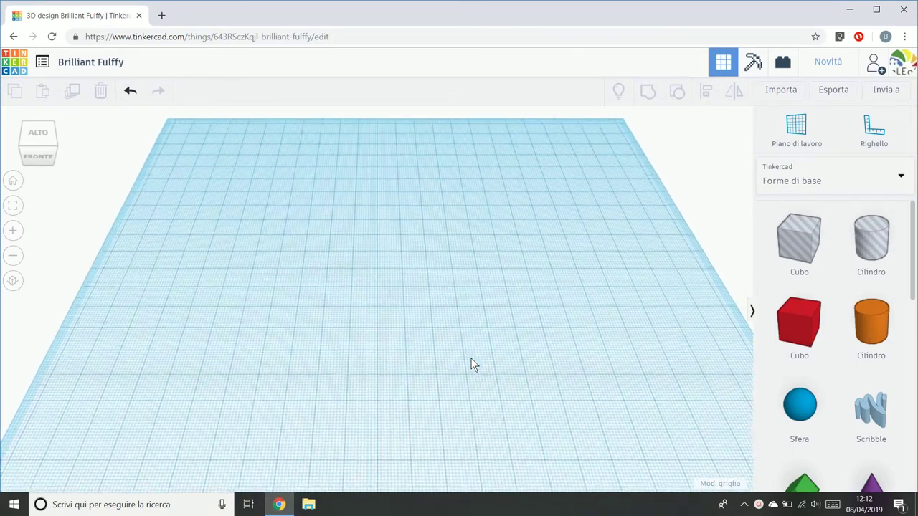
{"action": "scroll", "coordinate": [471, 364], "scroll_direction": "up", "scroll_amount": 2}
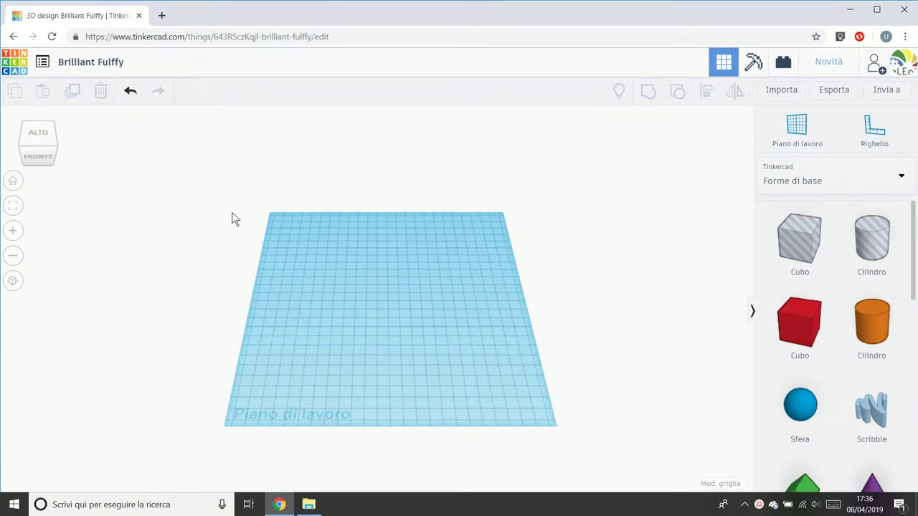
{"action": "left_click_drag", "start_coordinate": [279, 217], "coordinate": [501, 377]}
{"action": "left_click_drag", "start_coordinate": [300, 248], "coordinate": [606, 390]}
{"action": "mouse_move", "coordinate": [438, 337]}
{"action": "right_mouse_down"}
{"action": "mouse_move", "coordinate": [448, 343]}
{"action": "mouse_move", "coordinate": [447, 370]}
{"action": "mouse_move", "coordinate": [344, 378]}
{"action": "mouse_move", "coordinate": [366, 274]}
{"action": "mouse_move", "coordinate": [504, 246]}
{"action": "mouse_move", "coordinate": [542, 209]}
{"action": "mouse_move", "coordinate": [581, 227]}
{"action": "mouse_move", "coordinate": [612, 263]}
{"action": "mouse_move", "coordinate": [564, 350]}
{"action": "mouse_move", "coordinate": [385, 374]}
{"action": "mouse_move", "coordinate": [308, 365]}
{"action": "mouse_move", "coordinate": [275, 273]}
{"action": "mouse_move", "coordinate": [323, 228]}
{"action": "mouse_move", "coordinate": [475, 256]}
{"action": "mouse_move", "coordinate": [473, 313]}
{"action": "mouse_move", "coordinate": [435, 323]}
{"action": "mouse_move", "coordinate": [447, 324]}
{"action": "right_mouse_up"}
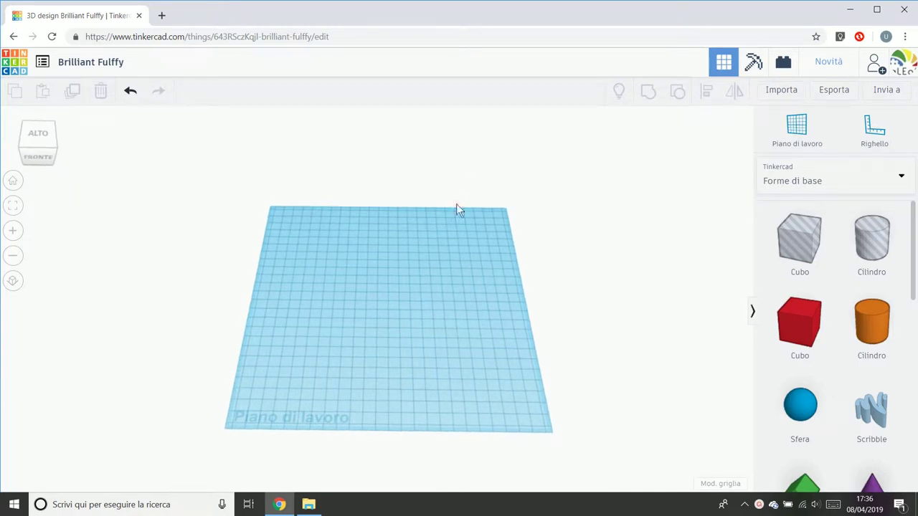
{"action": "mouse_move", "coordinate": [509, 383]}
{"action": "right_mouse_down"}
{"action": "mouse_move", "coordinate": [457, 340]}
{"action": "mouse_move", "coordinate": [491, 309]}
{"action": "mouse_move", "coordinate": [510, 253]}
{"action": "mouse_move", "coordinate": [550, 254]}
{"action": "mouse_move", "coordinate": [563, 275]}
{"action": "mouse_move", "coordinate": [558, 335]}
{"action": "mouse_move", "coordinate": [532, 373]}
{"action": "mouse_move", "coordinate": [493, 384]}
{"action": "mouse_move", "coordinate": [541, 354]}
{"action": "mouse_move", "coordinate": [569, 301]}
{"action": "mouse_move", "coordinate": [516, 395]}
{"action": "mouse_move", "coordinate": [367, 406]}
{"action": "mouse_move", "coordinate": [345, 241]}
{"action": "mouse_move", "coordinate": [351, 300]}
{"action": "mouse_move", "coordinate": [402, 318]}
{"action": "mouse_move", "coordinate": [471, 324]}
{"action": "mouse_move", "coordinate": [478, 364]}
{"action": "mouse_move", "coordinate": [504, 393]}
{"action": "mouse_move", "coordinate": [518, 390]}
{"action": "mouse_move", "coordinate": [510, 389]}
{"action": "right_mouse_up"}
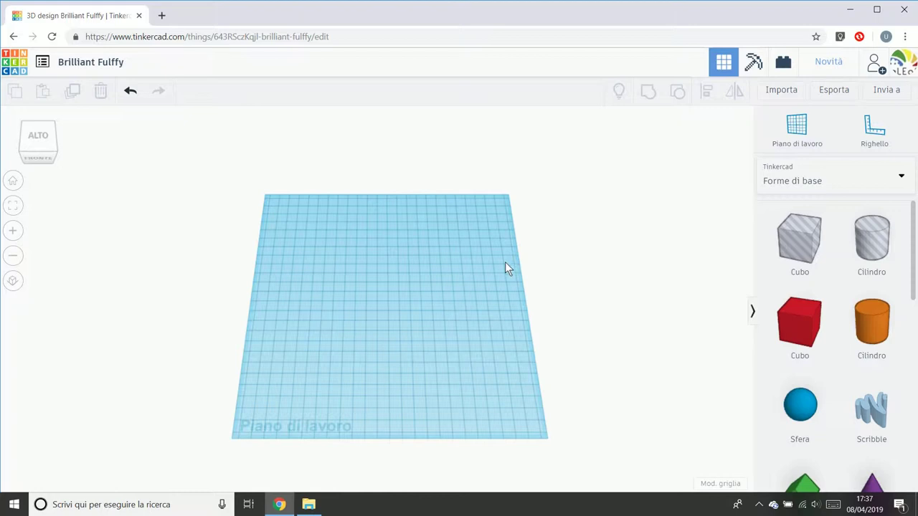
{"action": "middle_click_drag", "start_coordinate": [505, 265], "coordinate": [467, 257]}
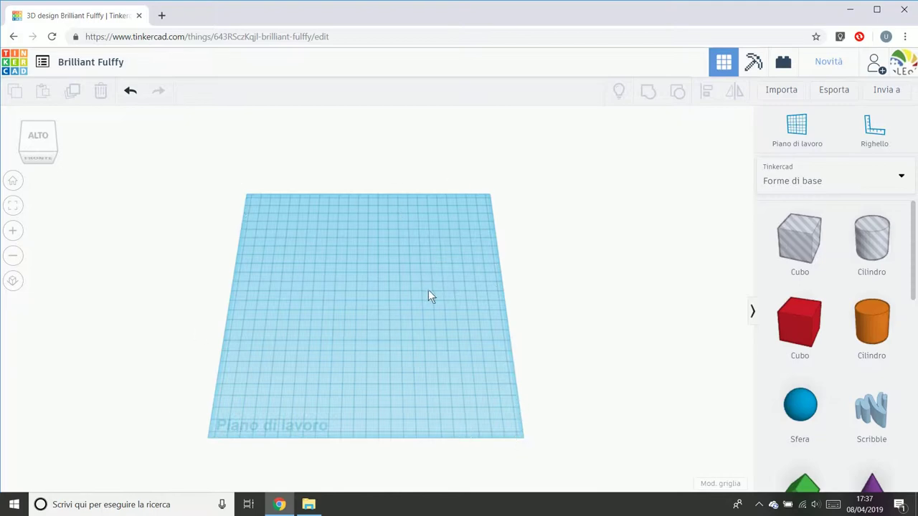
Step: Examine the workplane's fine grid subdivisions up close and the complete grid from farther away
{"action": "scroll", "coordinate": [430, 295], "scroll_direction": "up", "scroll_amount": 8}
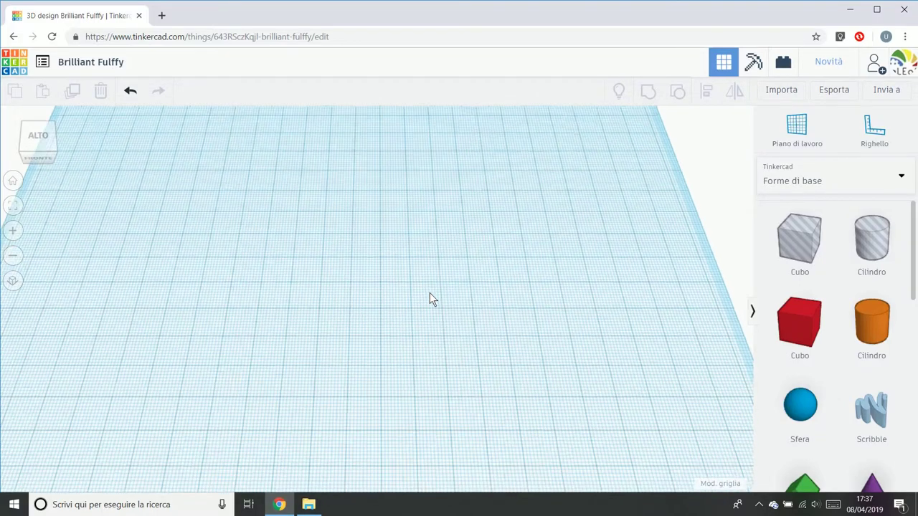
{"action": "scroll", "coordinate": [429, 299], "scroll_direction": "up", "scroll_amount": 8}
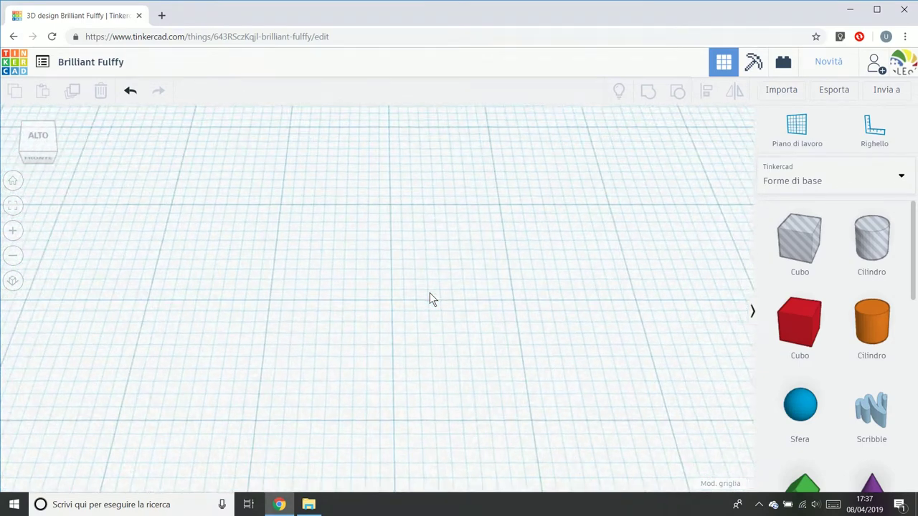
{"action": "right_click_drag", "start_coordinate": [429, 299], "coordinate": [494, 273]}
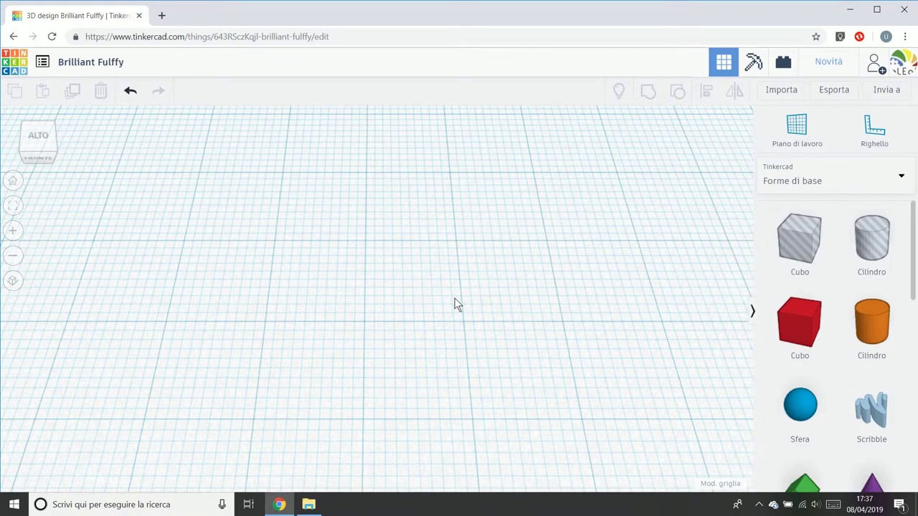
{"action": "right_click_drag", "start_coordinate": [457, 305], "coordinate": [443, 213]}
{"action": "scroll", "coordinate": [388, 211], "scroll_direction": "down", "scroll_amount": 5}
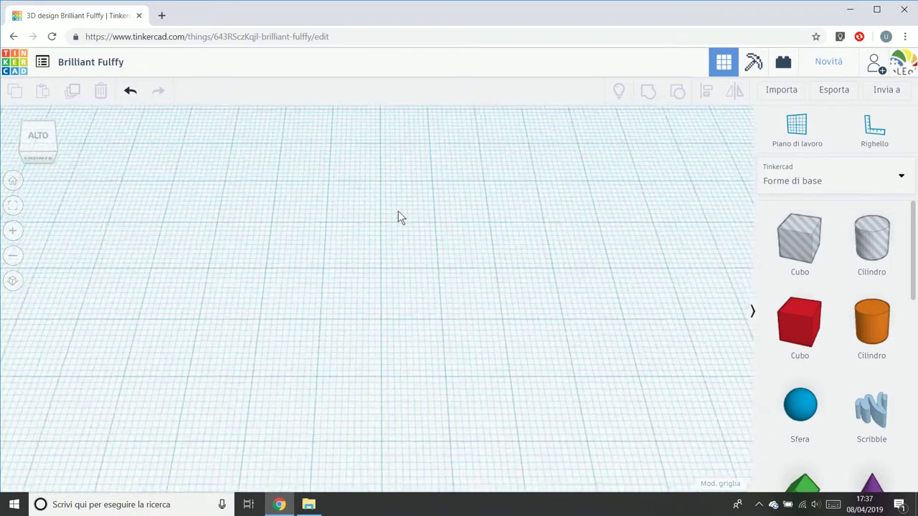
{"action": "scroll", "coordinate": [402, 214], "scroll_direction": "down", "scroll_amount": 6}
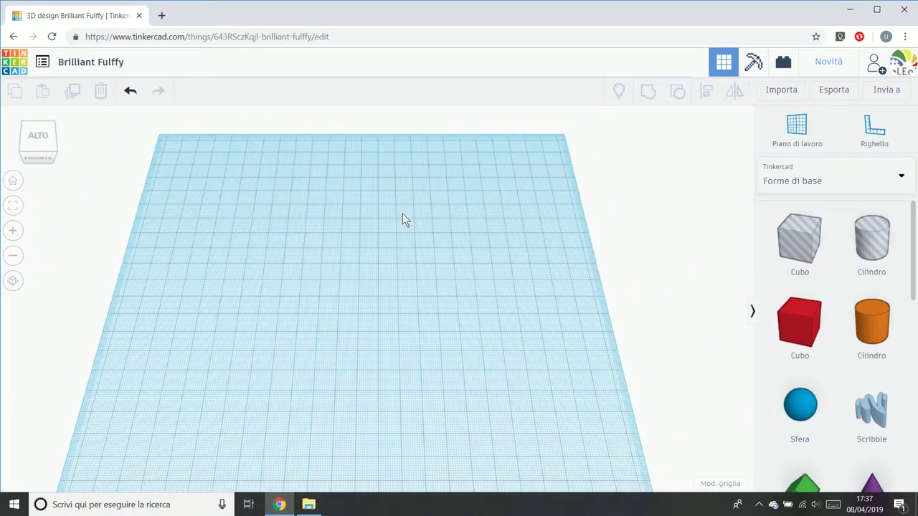
{"action": "right_click_drag", "start_coordinate": [424, 273], "coordinate": [436, 288]}
{"action": "scroll", "coordinate": [434, 305], "scroll_direction": "up", "scroll_amount": 5}
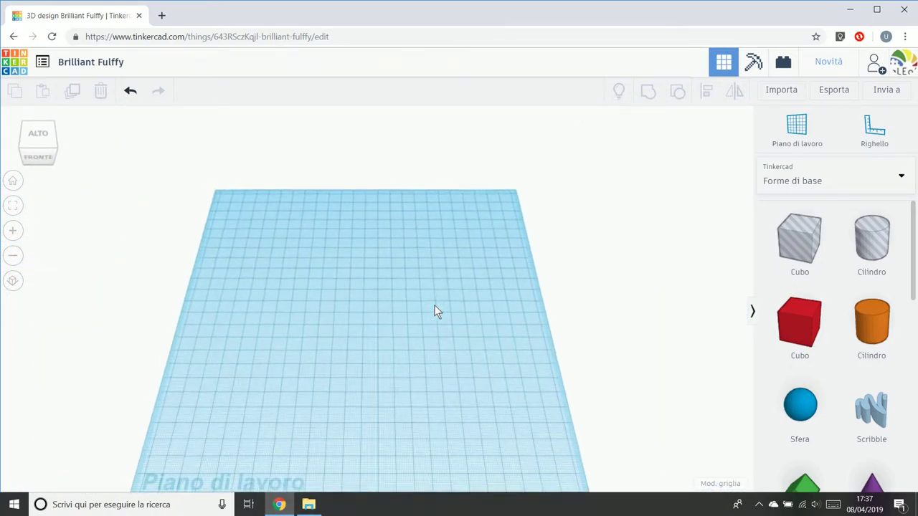
{"action": "scroll", "coordinate": [434, 306], "scroll_direction": "up", "scroll_amount": 5}
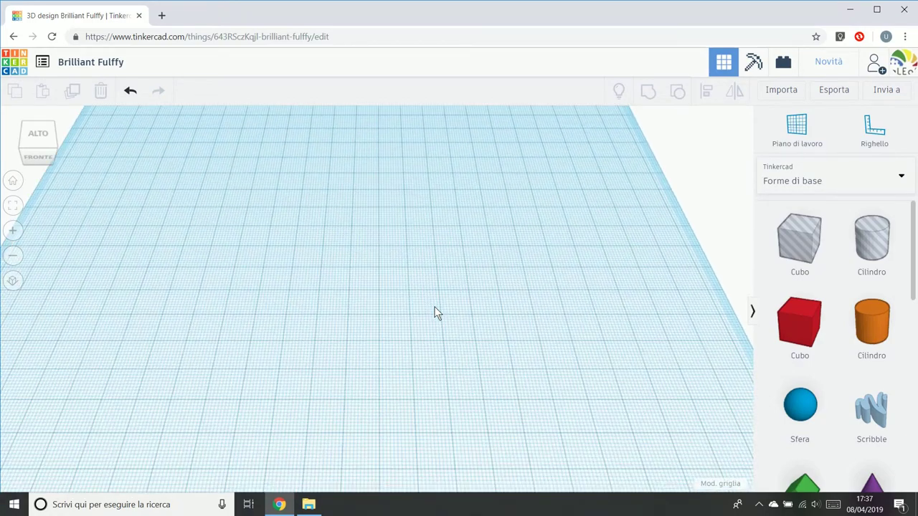
{"action": "scroll", "coordinate": [422, 270], "scroll_direction": "up", "scroll_amount": 5}
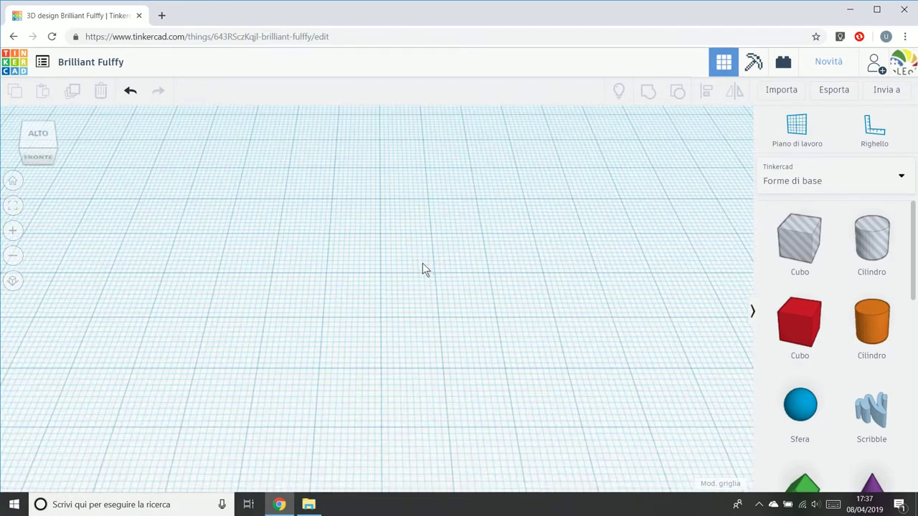
{"action": "scroll", "coordinate": [423, 263], "scroll_direction": "up", "scroll_amount": 5}
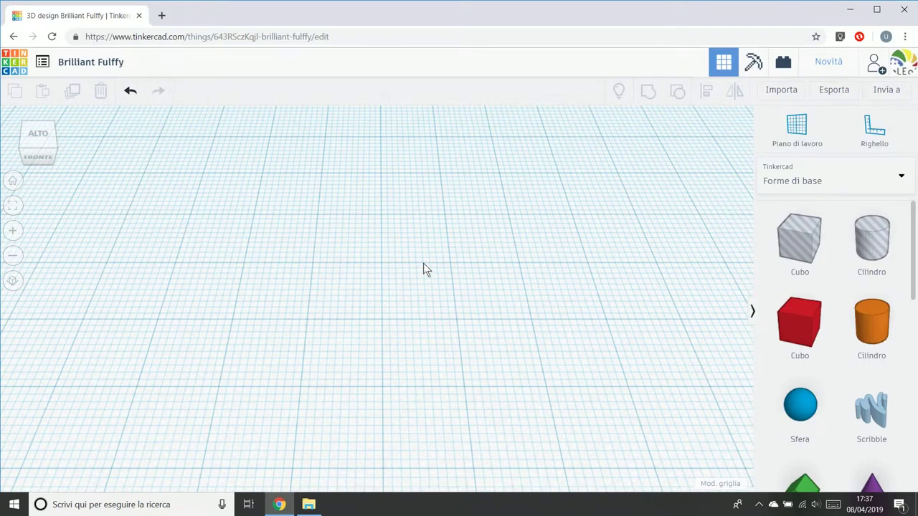
{"action": "scroll", "coordinate": [424, 268], "scroll_direction": "down", "scroll_amount": 8}
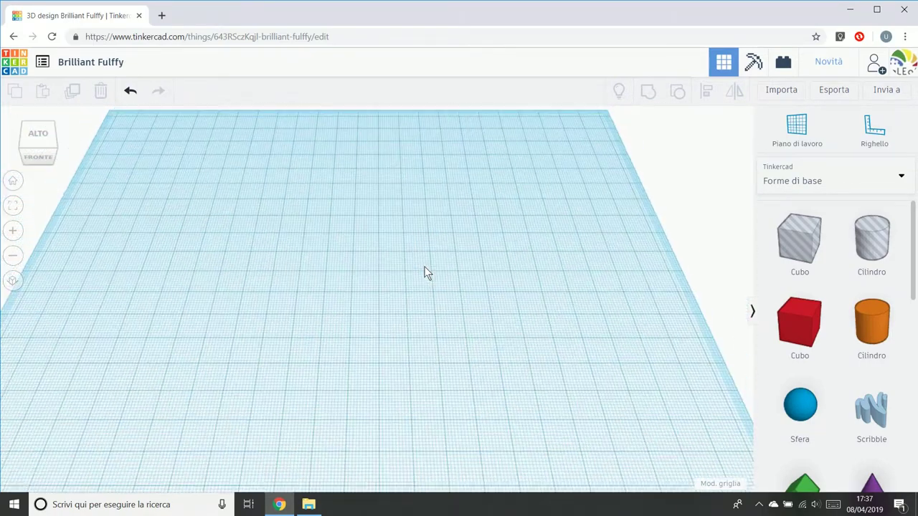
{"action": "scroll", "coordinate": [424, 269], "scroll_direction": "down", "scroll_amount": 5}
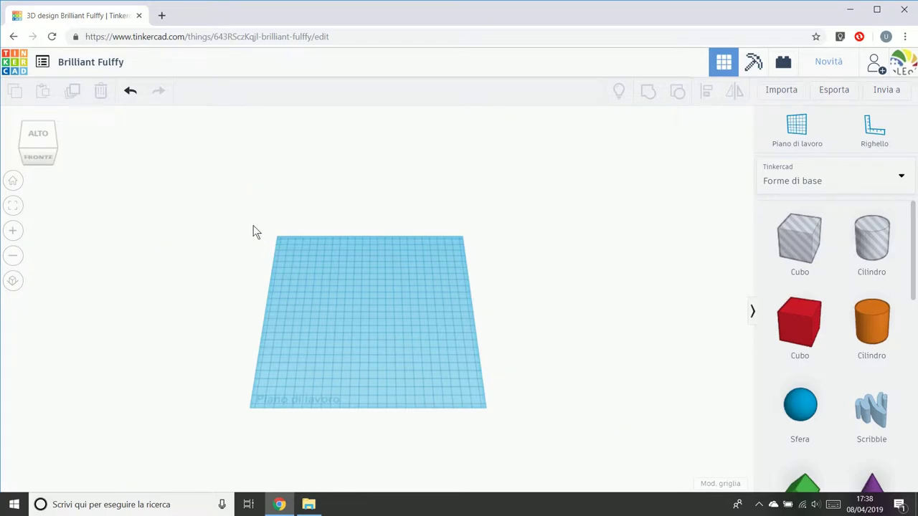
Step: Examine the full extent of the workplane from its far edge to its front edge at a steeper angle
{"action": "left_click_drag", "start_coordinate": [303, 331], "coordinate": [536, 433]}
{"action": "left_click_drag", "start_coordinate": [208, 219], "coordinate": [595, 434]}
{"action": "left_click_drag", "start_coordinate": [203, 195], "coordinate": [601, 456]}
{"action": "right_click_drag", "start_coordinate": [391, 296], "coordinate": [392, 362]}
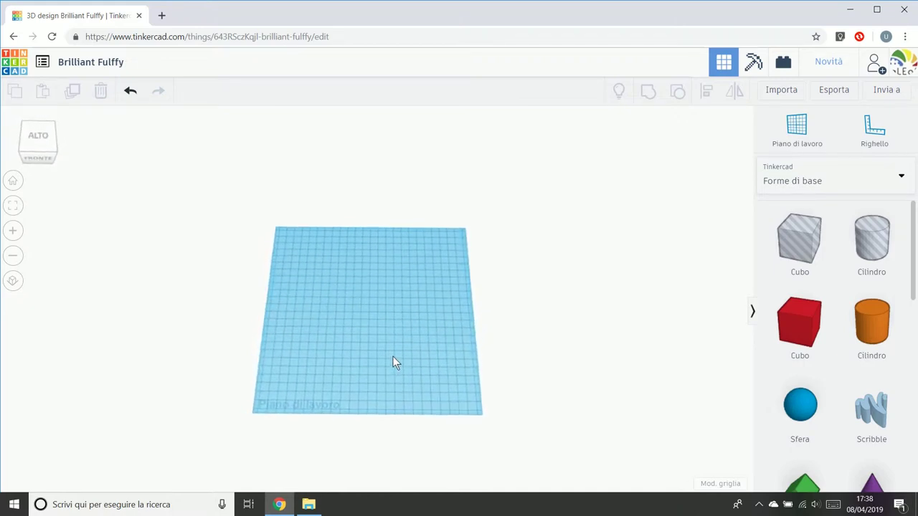
{"action": "scroll", "coordinate": [394, 347], "scroll_direction": "up", "scroll_amount": 5}
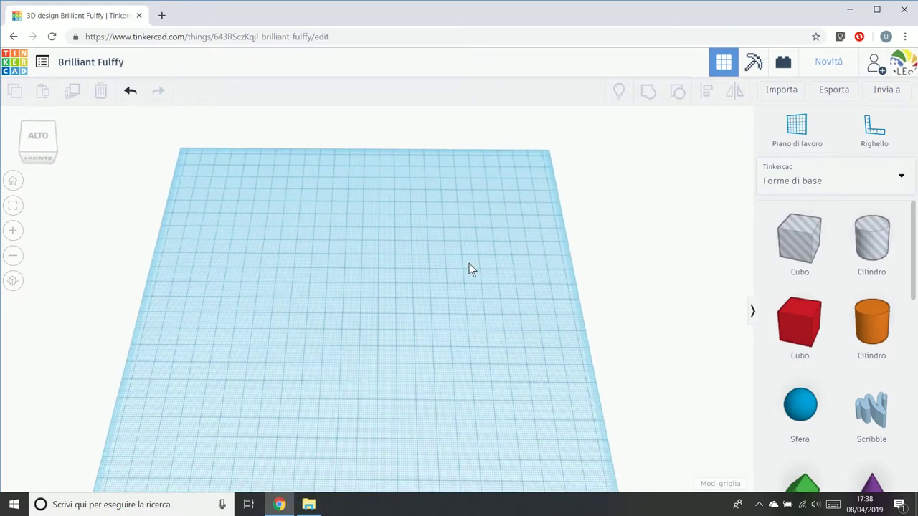
{"action": "middle_click_drag", "start_coordinate": [469, 269], "coordinate": [512, 230]}
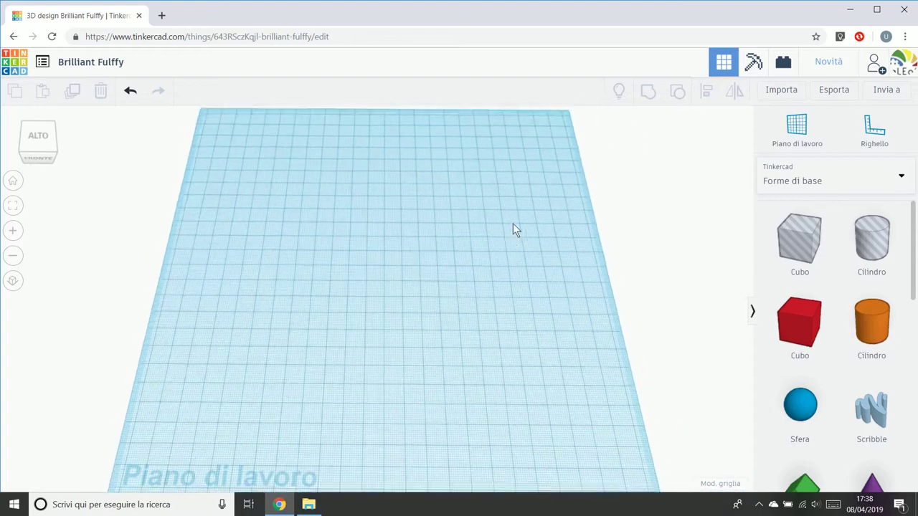
{"action": "scroll", "coordinate": [528, 246], "scroll_direction": "down", "scroll_amount": 3}
{"action": "scroll", "coordinate": [359, 296], "scroll_direction": "down", "scroll_amount": 2}
{"action": "left_click_drag", "start_coordinate": [489, 342], "coordinate": [499, 350]}
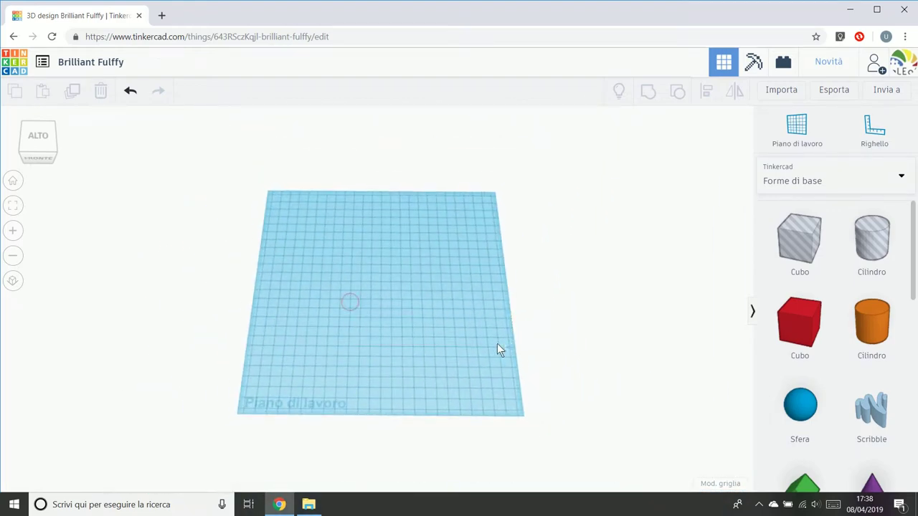
{"action": "right_click_drag", "start_coordinate": [425, 366], "coordinate": [497, 381]}
{"action": "right_click_drag", "start_coordinate": [361, 243], "coordinate": [362, 296]}
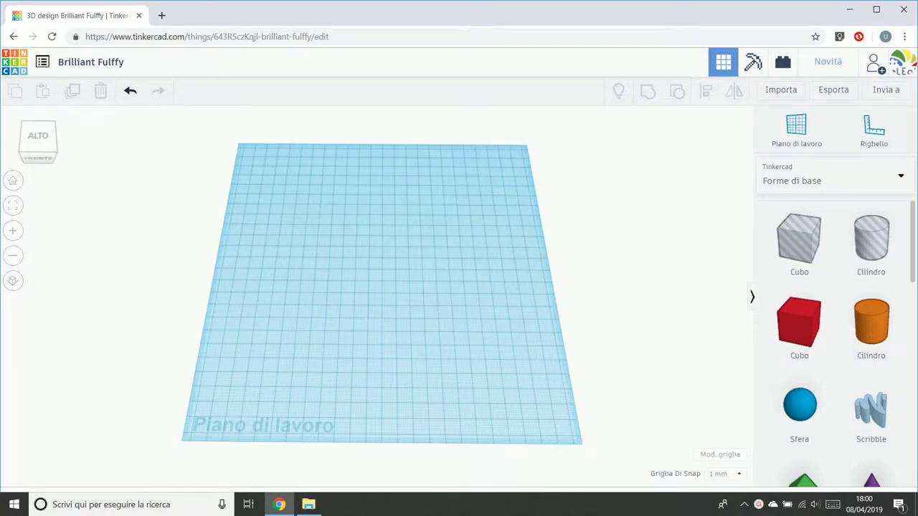
Step: View the workplane straight from the top, front and right side, finishing with a top view
{"action": "left_click", "coordinate": [42, 134]}
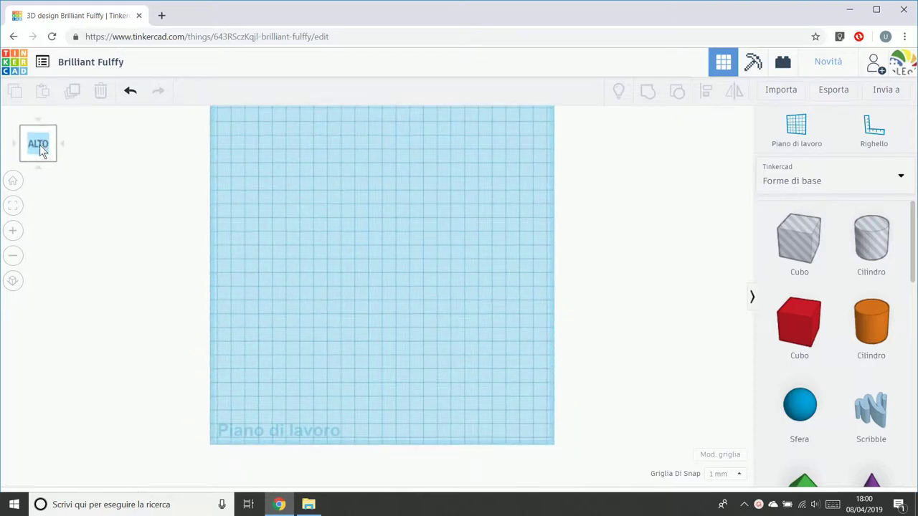
{"action": "left_click", "coordinate": [39, 170]}
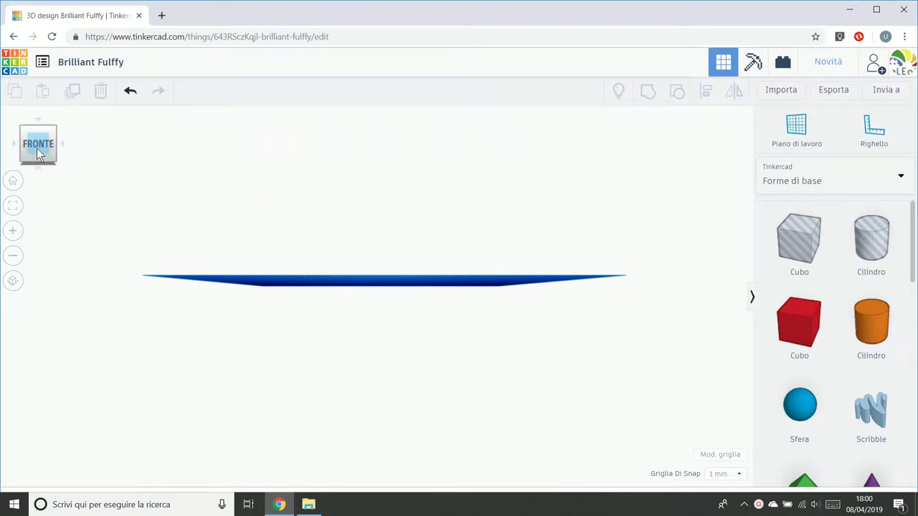
{"action": "left_click", "coordinate": [62, 144]}
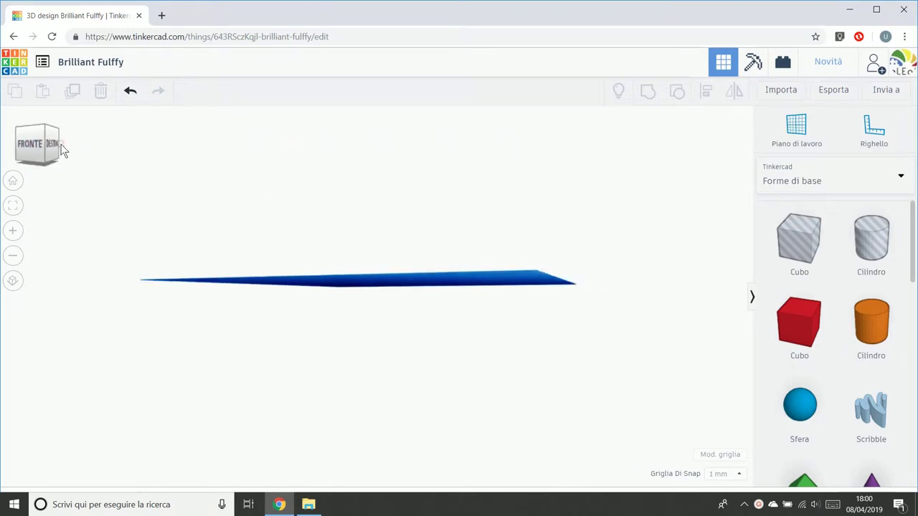
{"action": "left_click", "coordinate": [41, 119]}
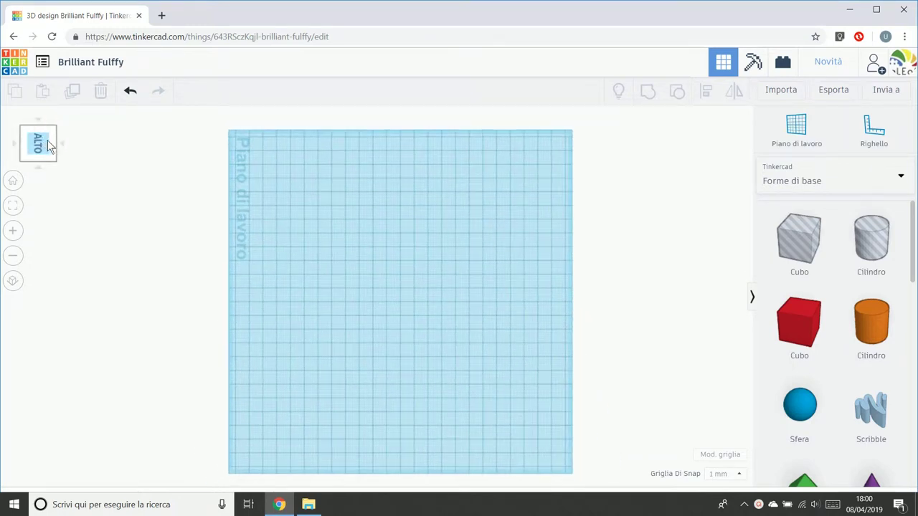
Step: View the workplane at an angle, then straight from the front, top, right side and back
{"action": "left_click_drag", "start_coordinate": [47, 140], "coordinate": [82, 141]}
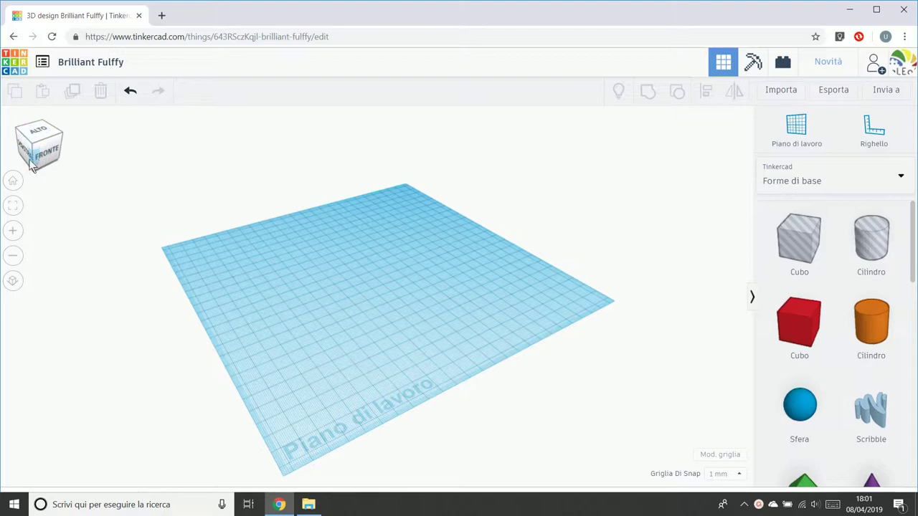
{"action": "mouse_move", "coordinate": [33, 169]}
{"action": "left_mouse_down"}
{"action": "mouse_move", "coordinate": [67, 164]}
{"action": "mouse_move", "coordinate": [62, 154]}
{"action": "mouse_move", "coordinate": [34, 154]}
{"action": "left_mouse_up"}
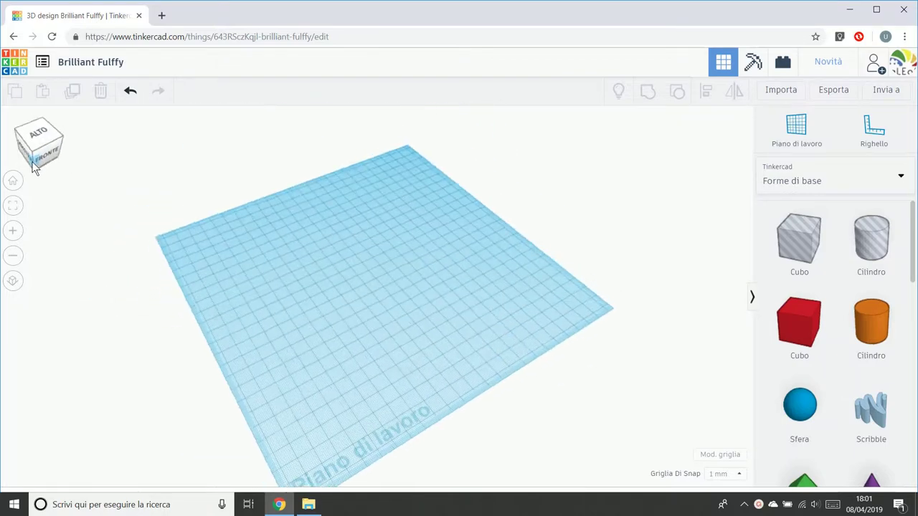
{"action": "left_click", "coordinate": [33, 152]}
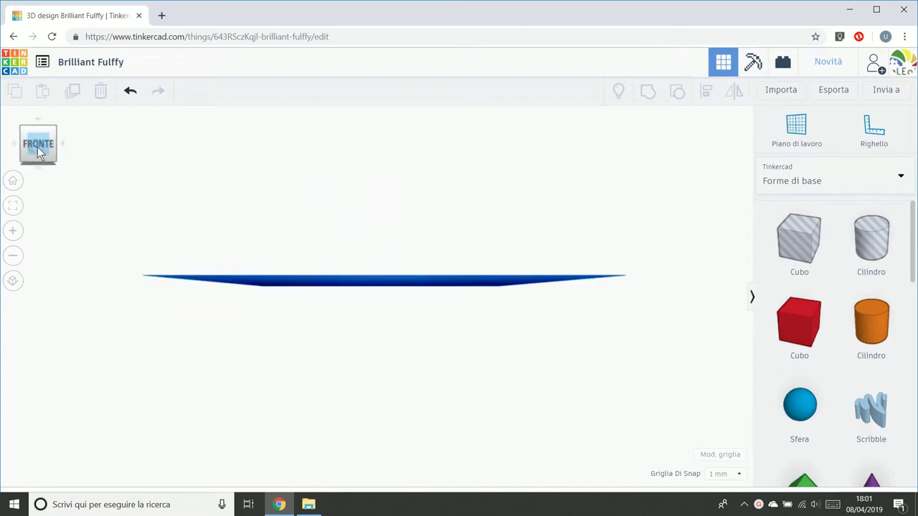
{"action": "left_click", "coordinate": [38, 120]}
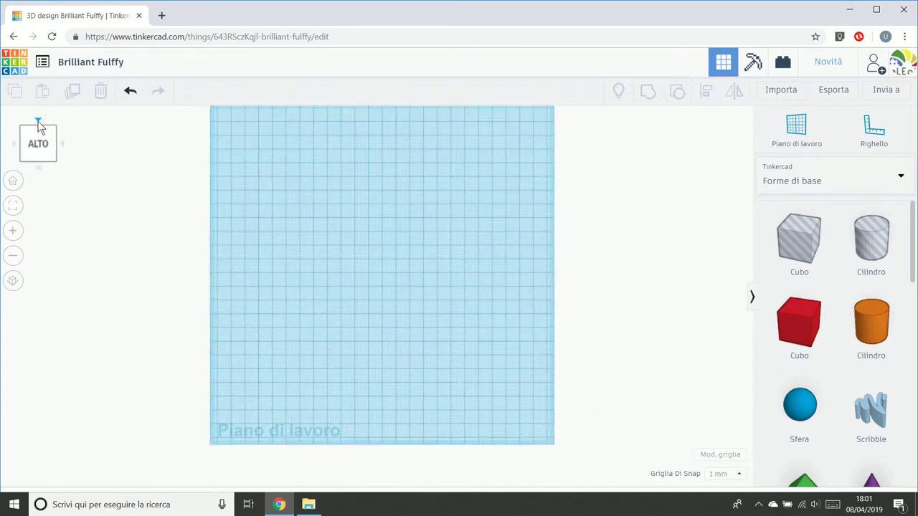
{"action": "left_click", "coordinate": [62, 148]}
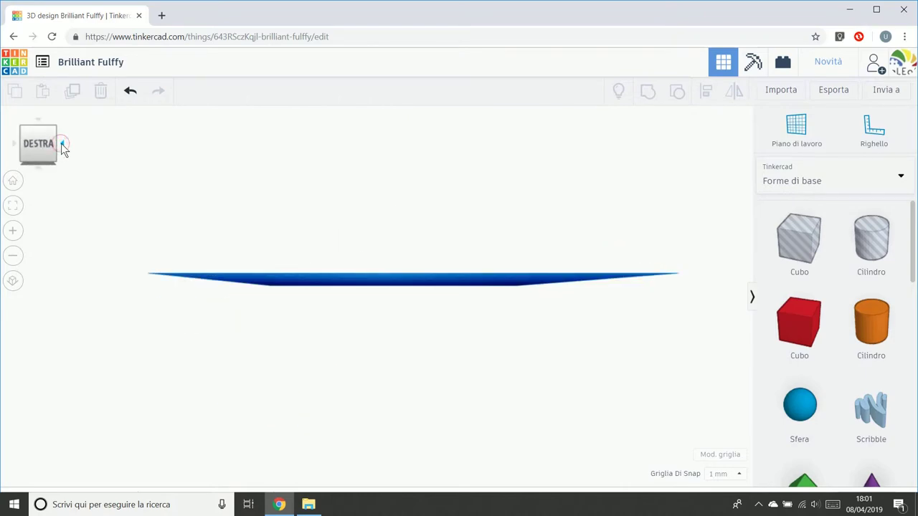
{"action": "left_click", "coordinate": [61, 143]}
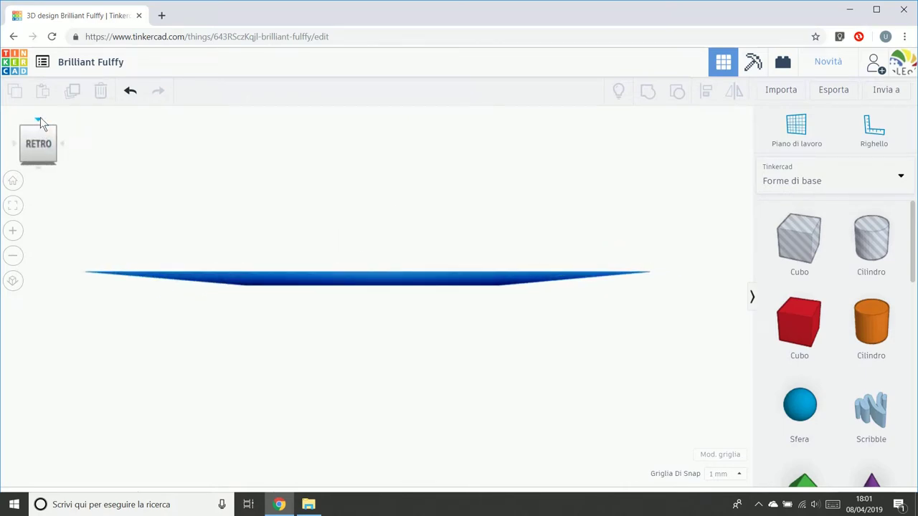
{"action": "left_click", "coordinate": [40, 121]}
Step: Rotate the view freely around the workplane, from underneath to above, finishing with a steep view from the front
{"action": "left_click", "coordinate": [43, 151]}
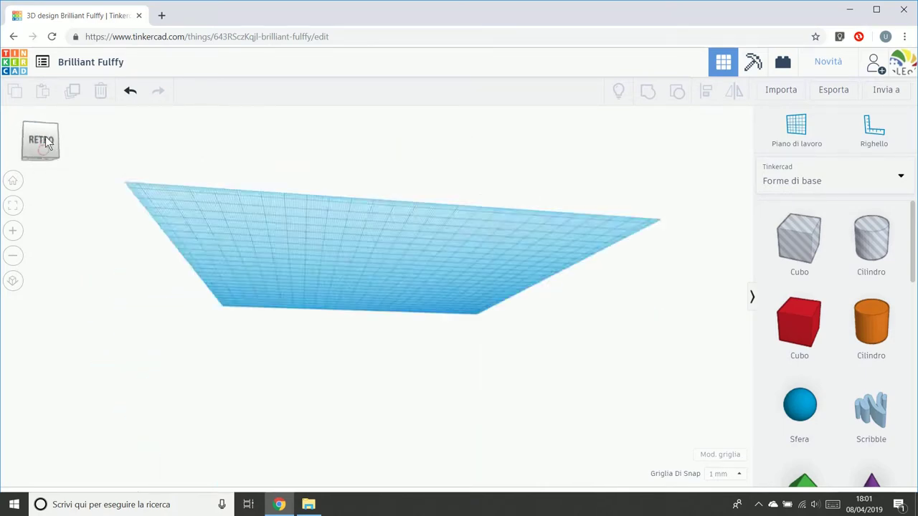
{"action": "left_click", "coordinate": [47, 143]}
{"action": "left_click", "coordinate": [63, 148]}
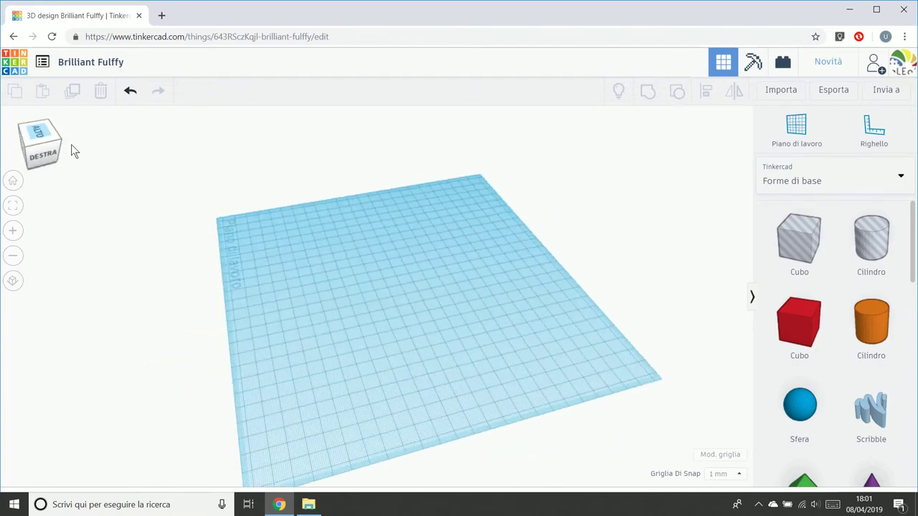
{"action": "left_click", "coordinate": [89, 145]}
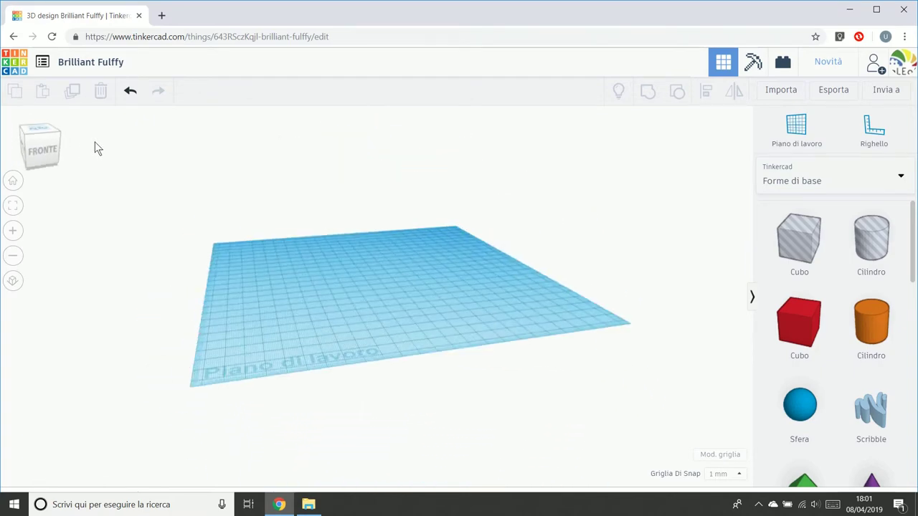
{"action": "left_click", "coordinate": [95, 137]}
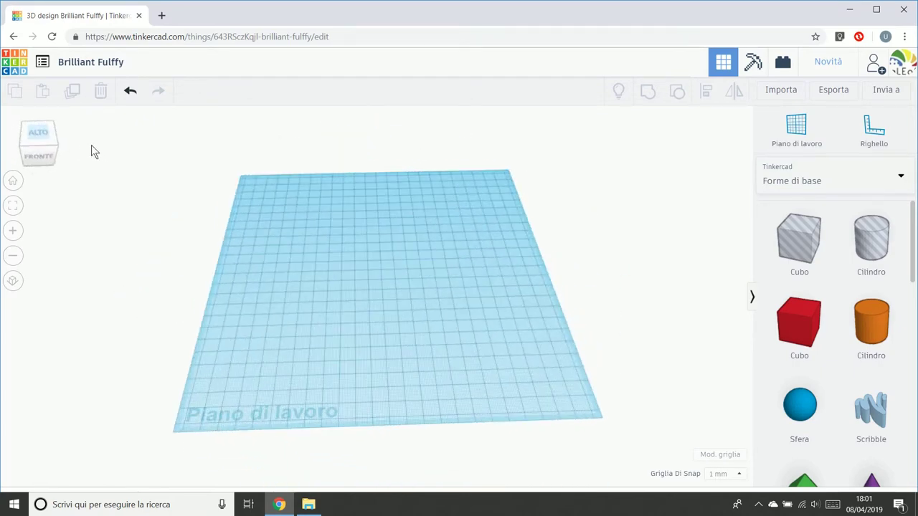
{"action": "left_click", "coordinate": [91, 145]}
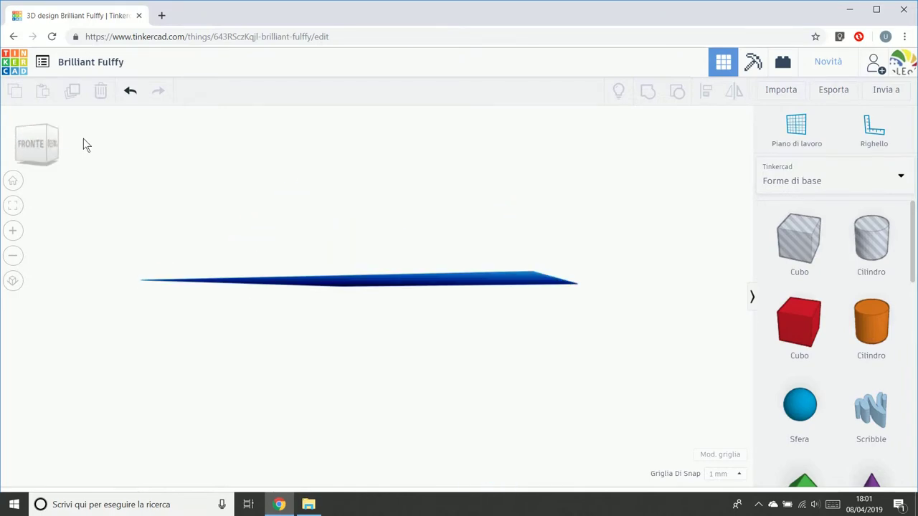
{"action": "left_click", "coordinate": [83, 138]}
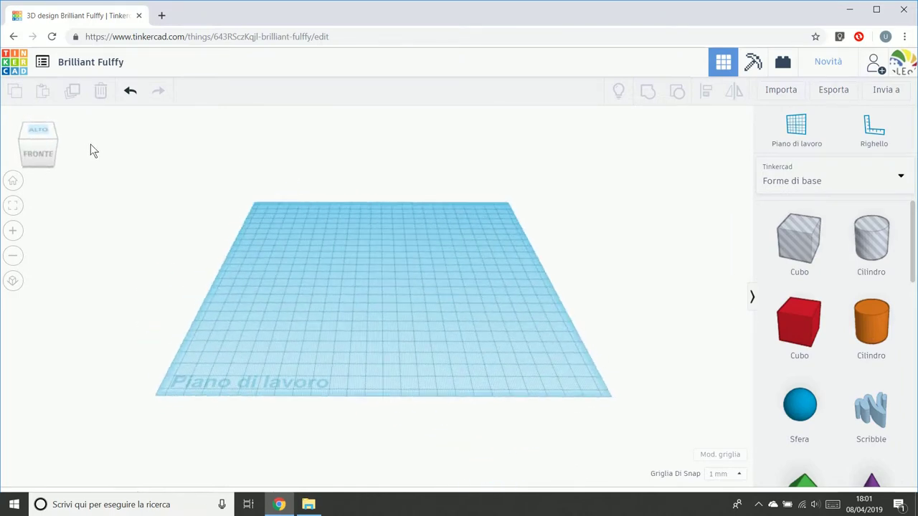
{"action": "left_click", "coordinate": [91, 150]}
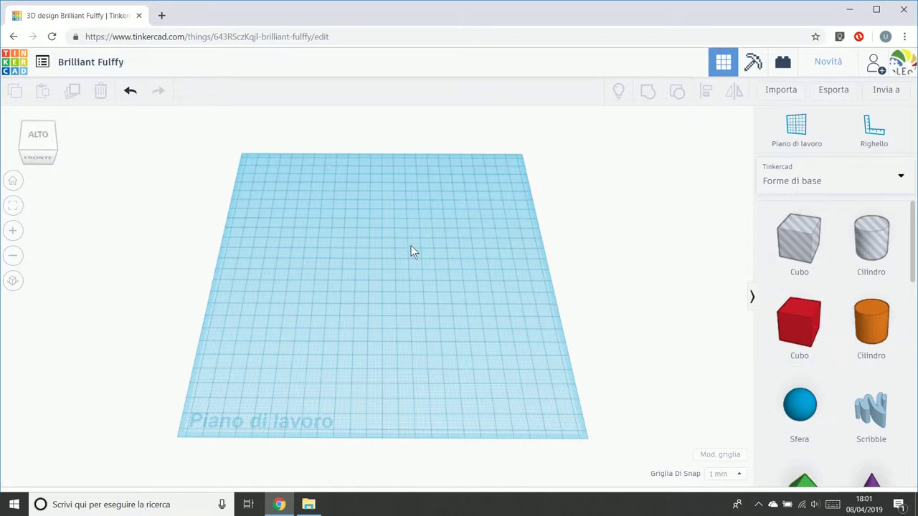
Step: Place a solid red box near the centre of the workplane, deselect it and look at it closer up
{"action": "left_click_drag", "start_coordinate": [798, 331], "coordinate": [381, 271]}
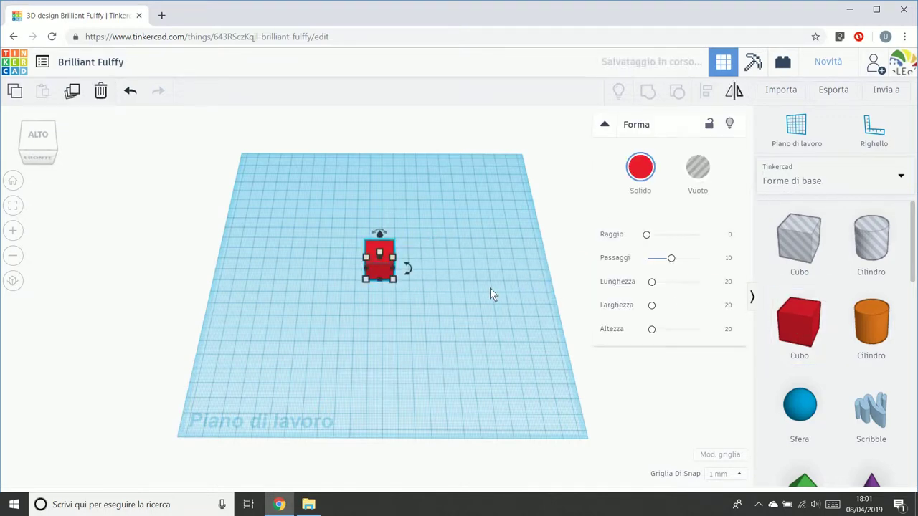
{"action": "left_click", "coordinate": [422, 327]}
{"action": "scroll", "coordinate": [418, 322], "scroll_direction": "up", "scroll_amount": 5}
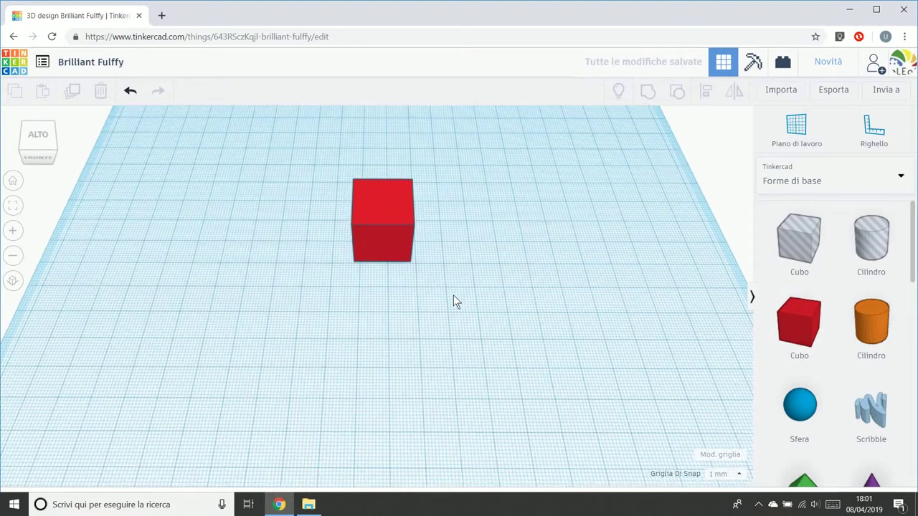
Step: Examine the red box from below, from its right side and from above its right rear corner
{"action": "left_click", "coordinate": [40, 138]}
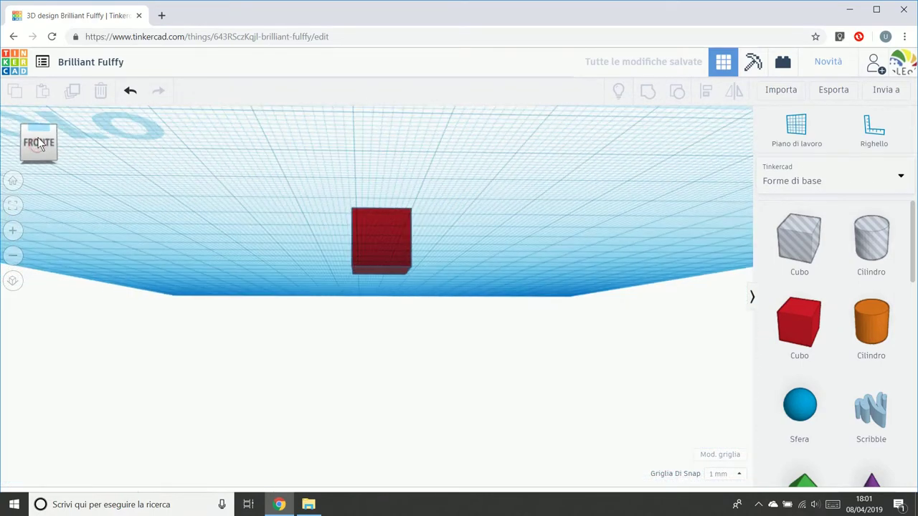
{"action": "left_click_drag", "start_coordinate": [39, 142], "coordinate": [20, 145]}
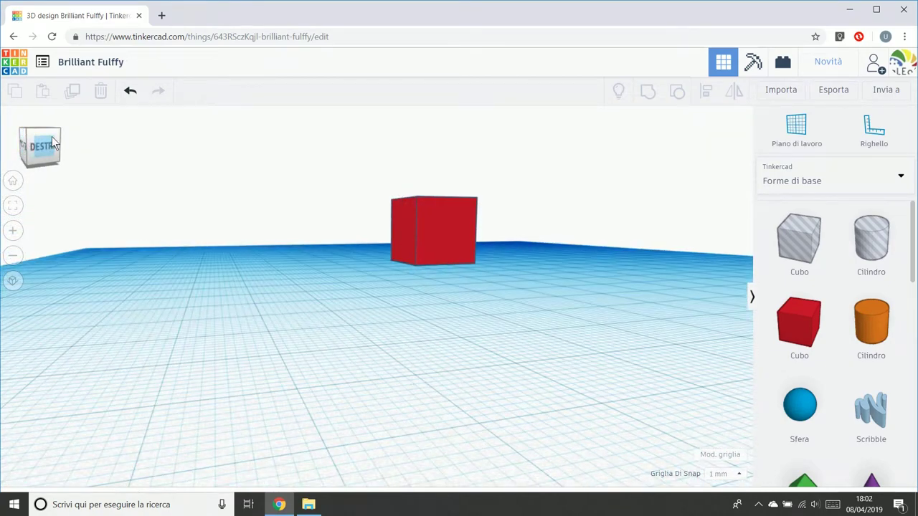
{"action": "left_click", "coordinate": [53, 133]}
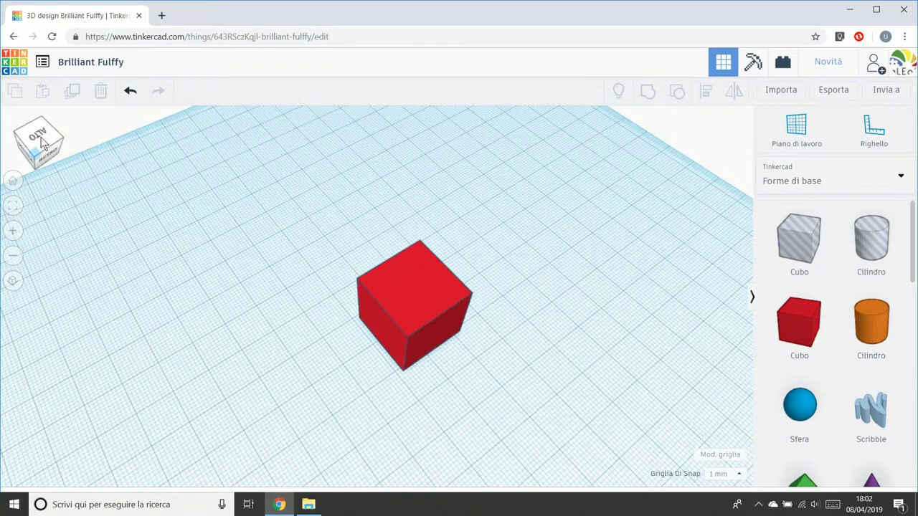
{"action": "left_click", "coordinate": [41, 141]}
{"action": "left_click", "coordinate": [34, 157]}
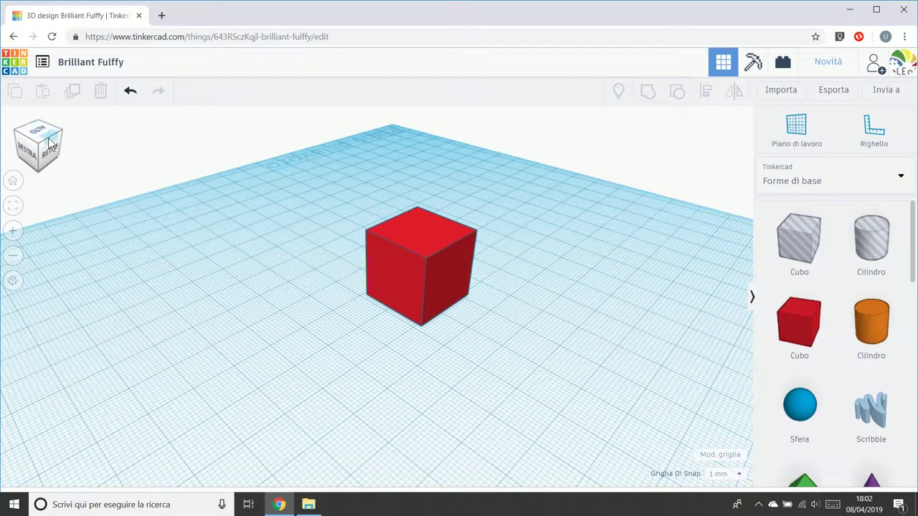
Step: View the box from above its back and left sides, from its front-left corner, and straight from underneath
{"action": "left_click", "coordinate": [48, 139]}
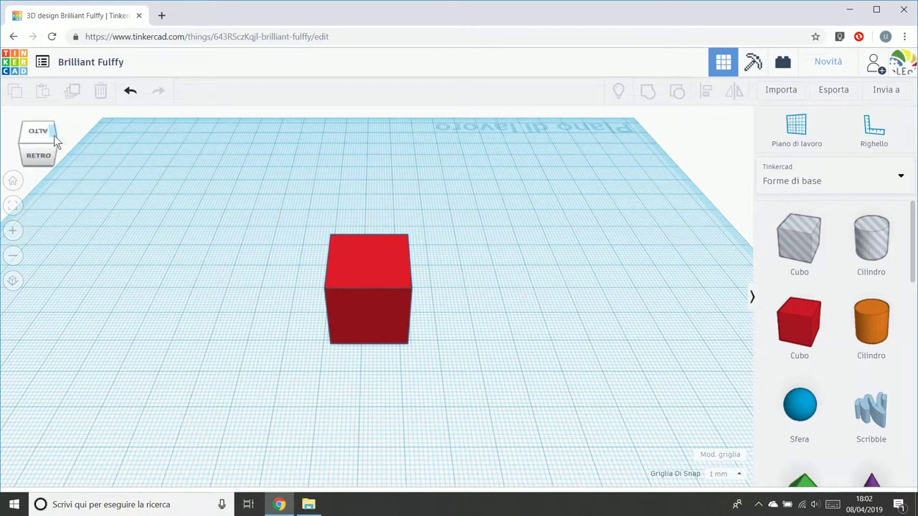
{"action": "left_click", "coordinate": [54, 135]}
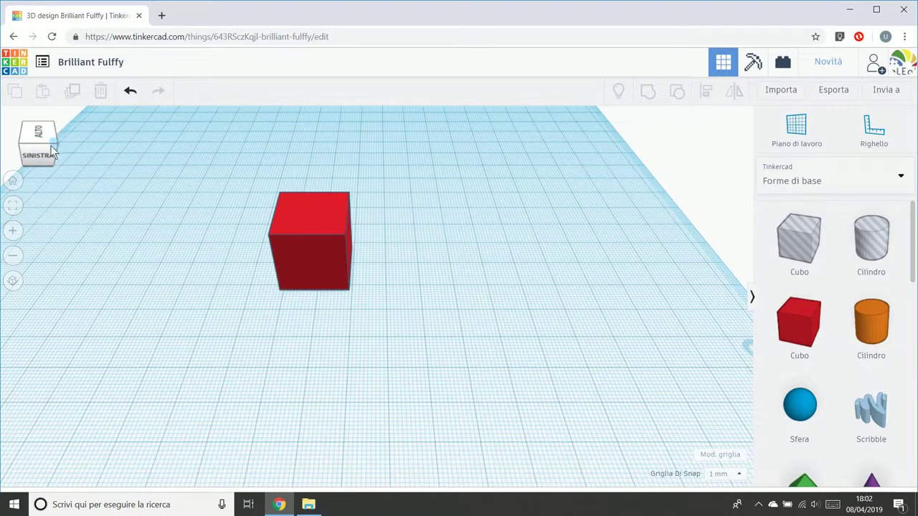
{"action": "left_click", "coordinate": [54, 146]}
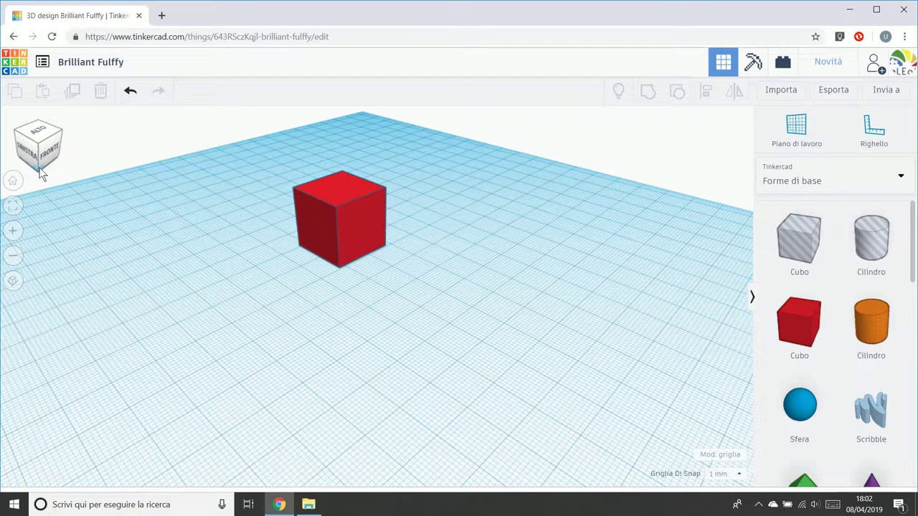
{"action": "left_click", "coordinate": [40, 169]}
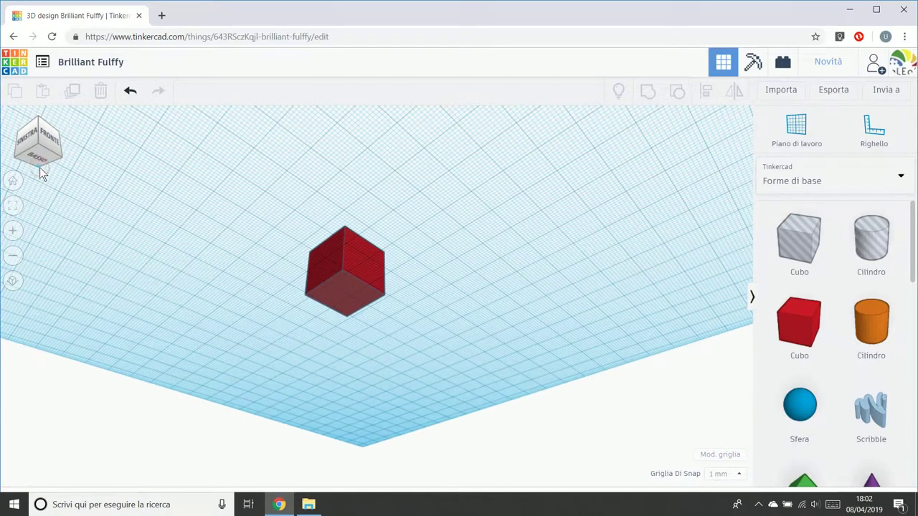
{"action": "left_click", "coordinate": [37, 157]}
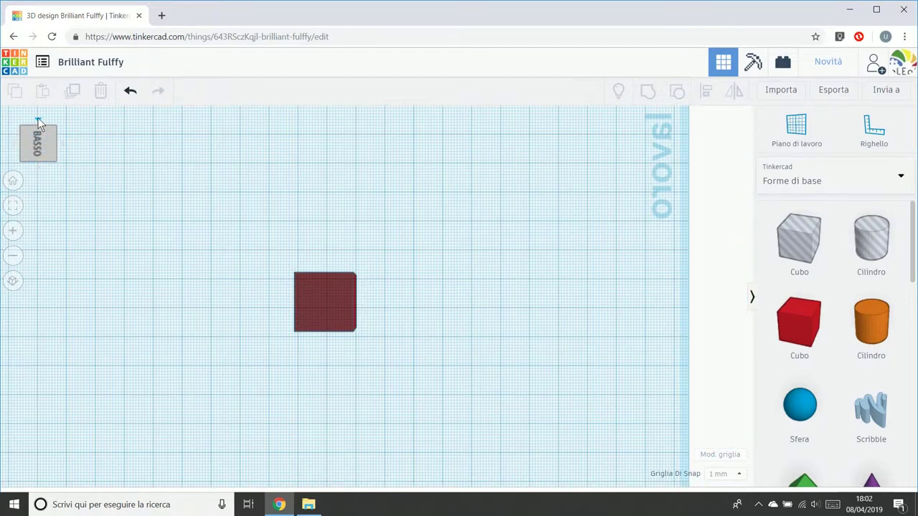
Step: Turn from the underside to the box's left and back sides, and restore the home view
{"action": "left_click", "coordinate": [39, 121]}
{"action": "mouse_move", "coordinate": [37, 128]}
{"action": "left_mouse_down"}
{"action": "mouse_move", "coordinate": [36, 141]}
{"action": "mouse_move", "coordinate": [47, 133]}
{"action": "left_mouse_up"}
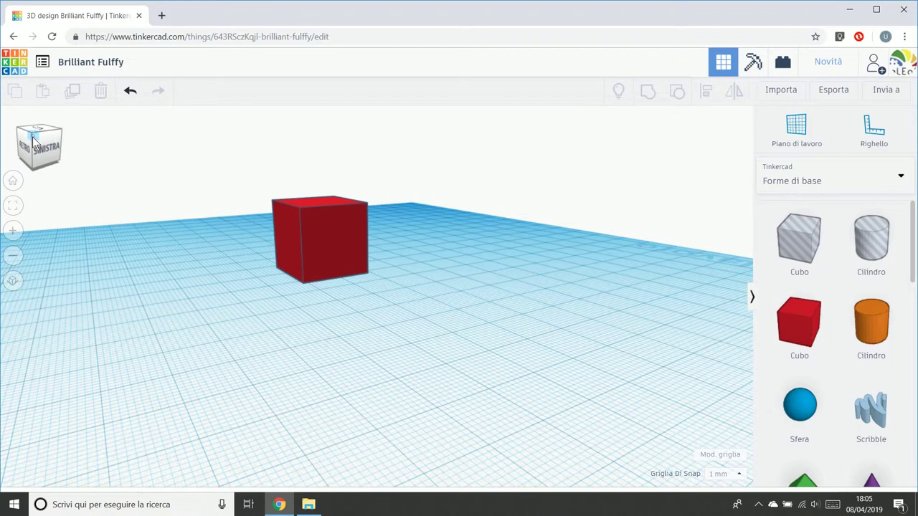
{"action": "left_click_drag", "start_coordinate": [32, 141], "coordinate": [56, 143]}
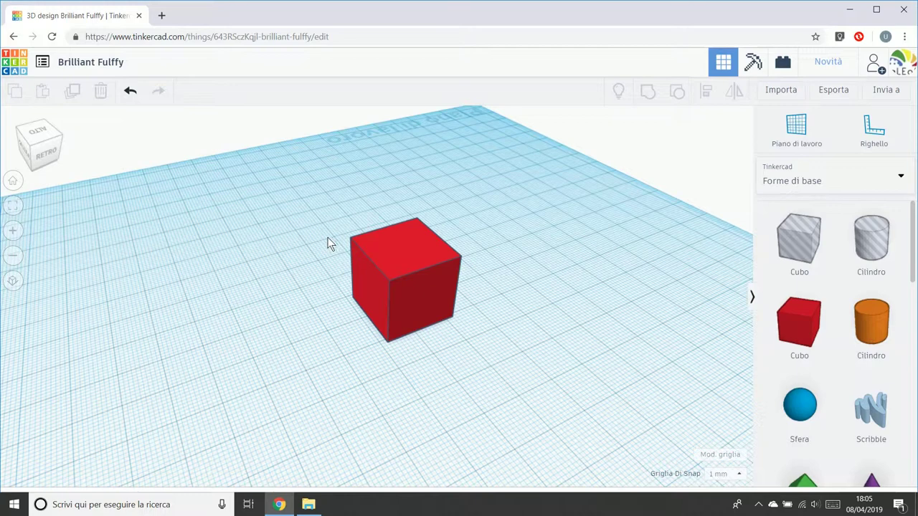
{"action": "left_click", "coordinate": [12, 183]}
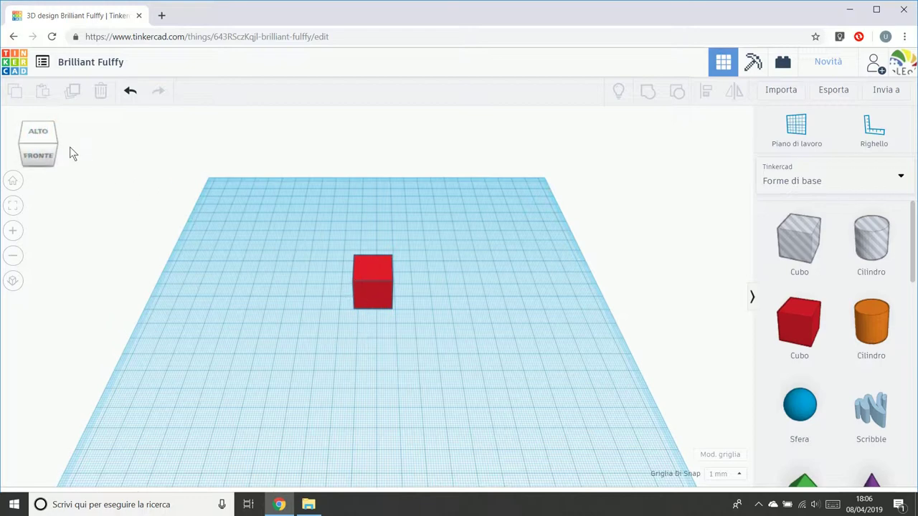
Step: Examine the box from its corners and sides by orbiting and panning the scene, and return to the home view
{"action": "left_click", "coordinate": [47, 156]}
{"action": "left_click", "coordinate": [49, 131]}
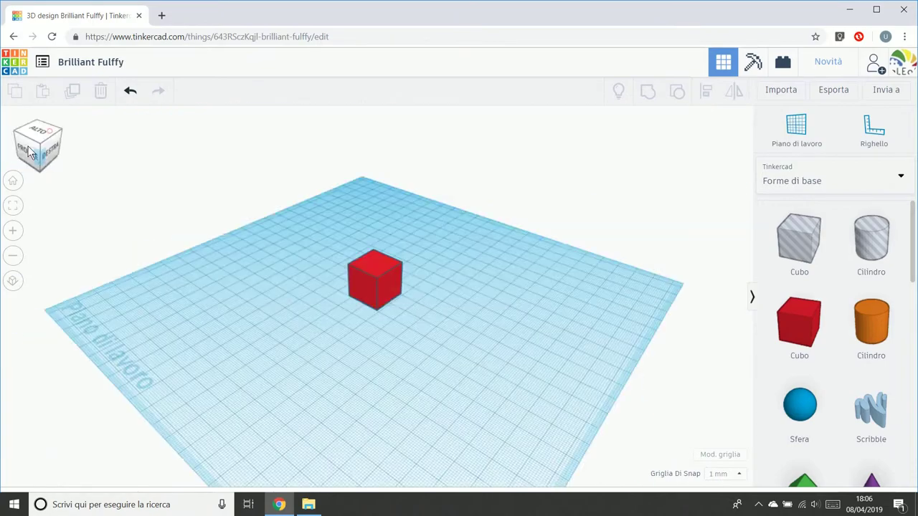
{"action": "left_click", "coordinate": [45, 159]}
{"action": "right_click_drag", "start_coordinate": [321, 267], "coordinate": [379, 343]}
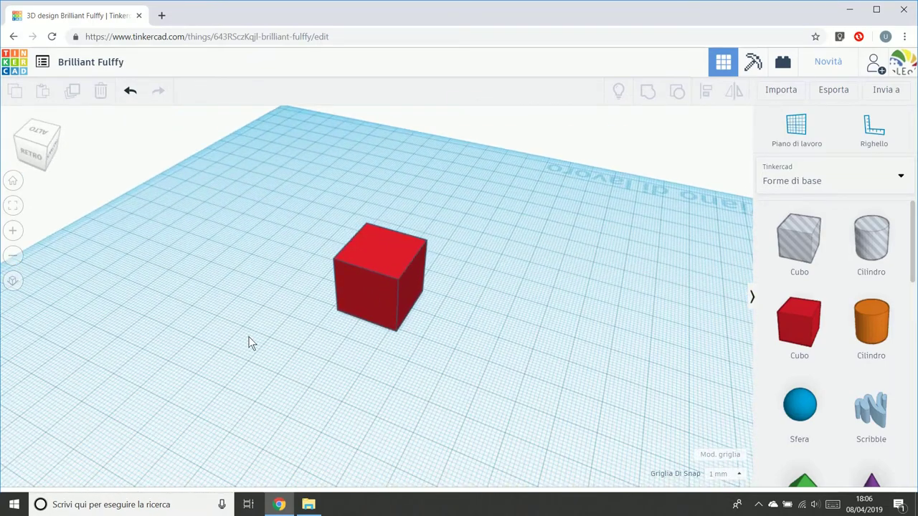
{"action": "right_click_drag", "start_coordinate": [250, 342], "coordinate": [508, 371]}
{"action": "middle_click_drag", "start_coordinate": [498, 243], "coordinate": [475, 352]}
{"action": "right_click_drag", "start_coordinate": [476, 352], "coordinate": [349, 246]}
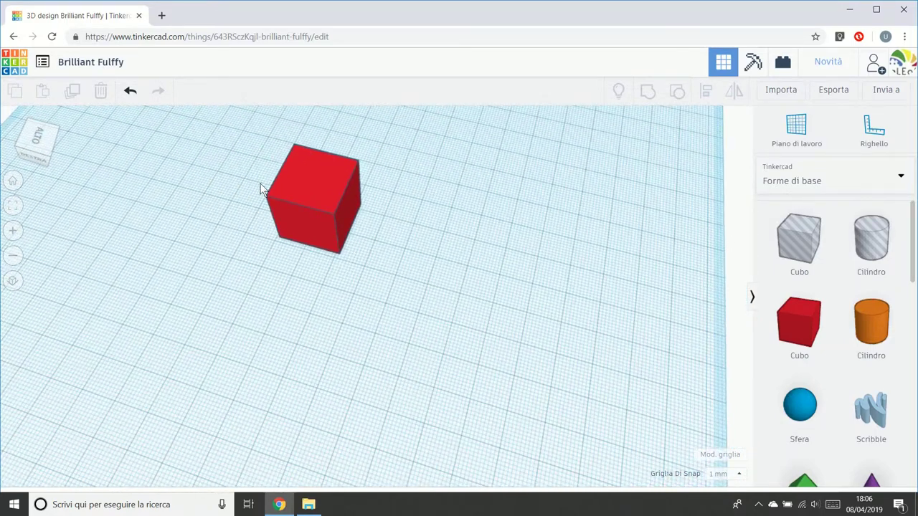
{"action": "middle_click_drag", "start_coordinate": [262, 189], "coordinate": [248, 280]}
{"action": "right_click_drag", "start_coordinate": [247, 281], "coordinate": [292, 397]}
{"action": "middle_click_drag", "start_coordinate": [293, 397], "coordinate": [309, 313]}
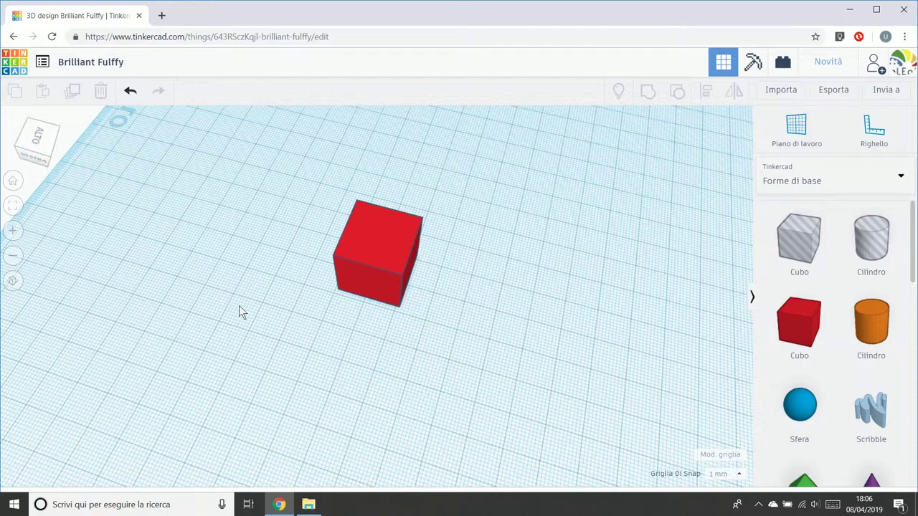
{"action": "right_click_drag", "start_coordinate": [239, 307], "coordinate": [444, 332]}
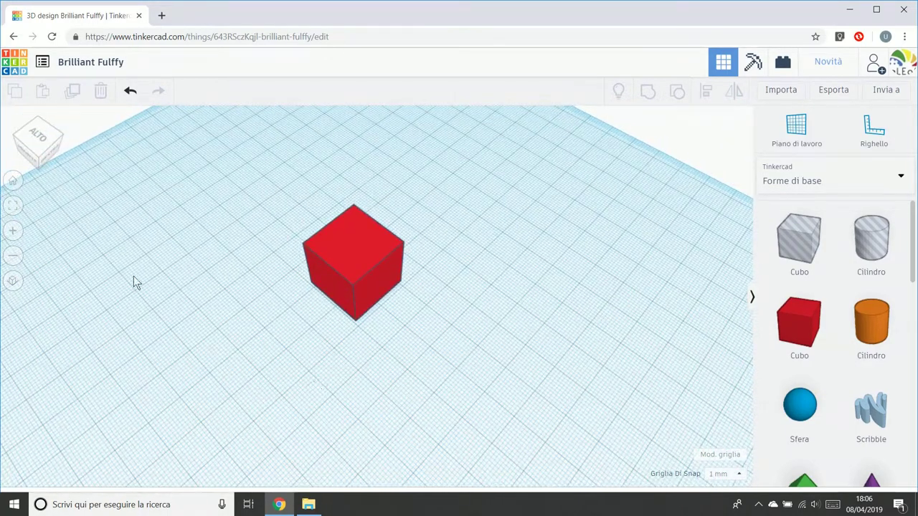
{"action": "left_click", "coordinate": [13, 183]}
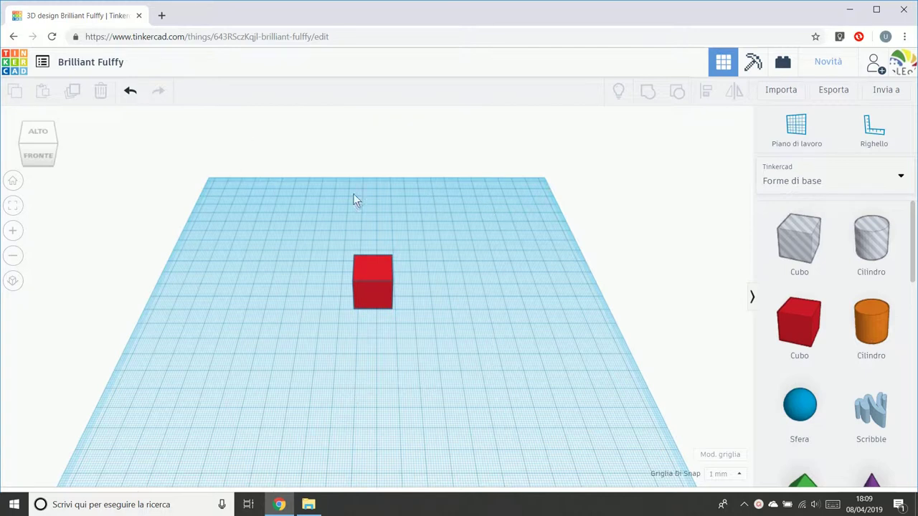
Step: Fit the box to the view and look at it straight from the top, turned diagonally
{"action": "left_click", "coordinate": [13, 209]}
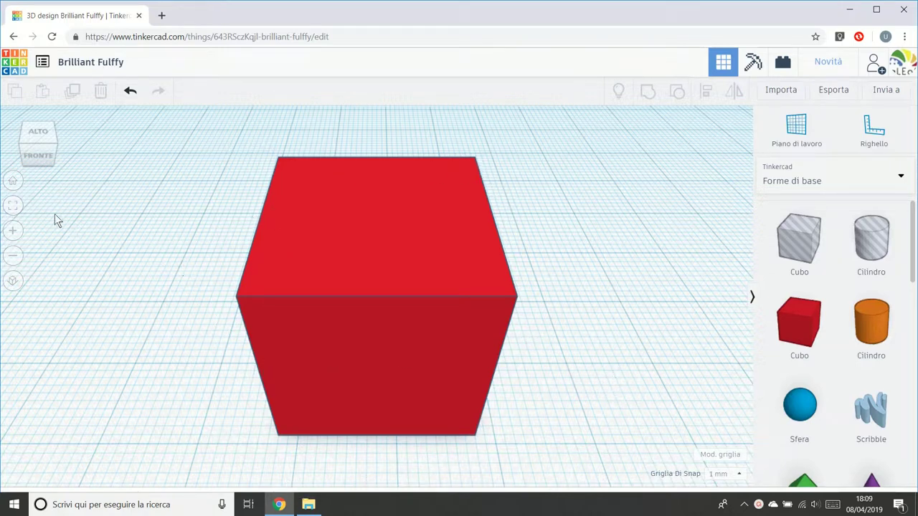
{"action": "left_click", "coordinate": [46, 163]}
{"action": "left_click", "coordinate": [29, 163]}
{"action": "left_click", "coordinate": [33, 168]}
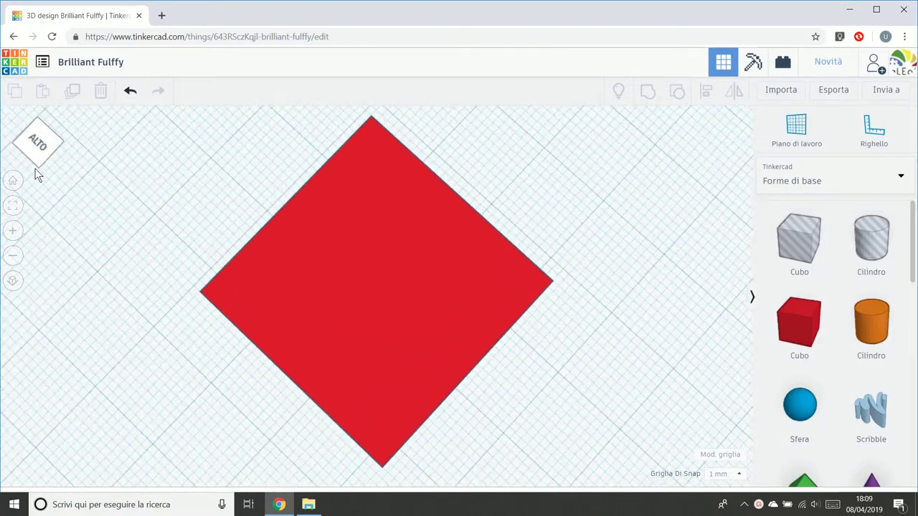
Step: View the box from its left and front faces and neighbouring corners, and return to the home view
{"action": "left_click", "coordinate": [47, 164]}
{"action": "left_click", "coordinate": [54, 157]}
{"action": "left_click", "coordinate": [61, 161]}
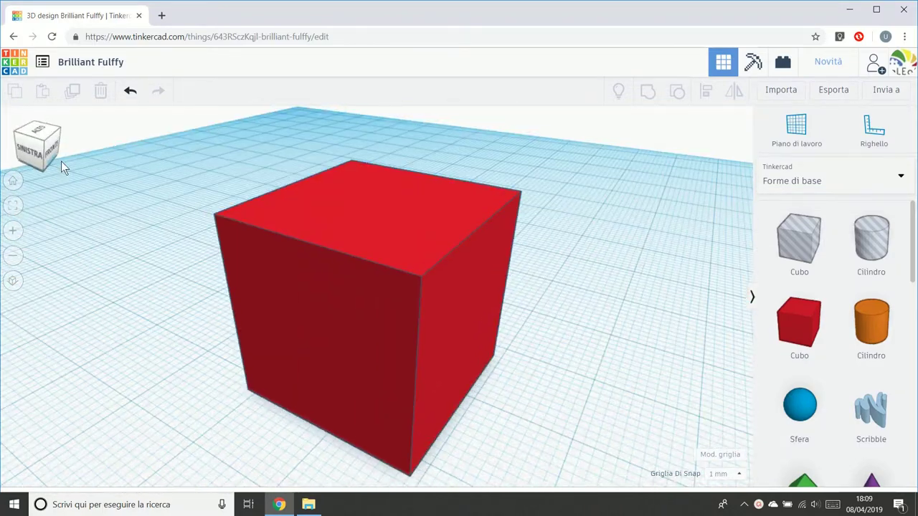
{"action": "left_click", "coordinate": [61, 167]}
{"action": "left_click_drag", "start_coordinate": [61, 166], "coordinate": [41, 168]}
{"action": "left_click", "coordinate": [42, 163]}
{"action": "left_click", "coordinate": [41, 167]}
{"action": "left_click", "coordinate": [13, 184]}
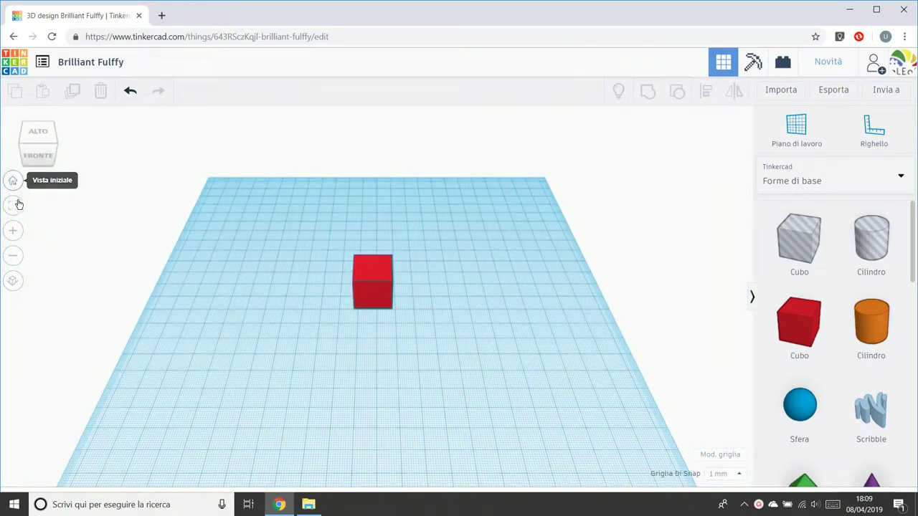
Step: Fit the box to the view, zoom in one level and zoom back out past the fitted size
{"action": "left_click", "coordinate": [13, 207]}
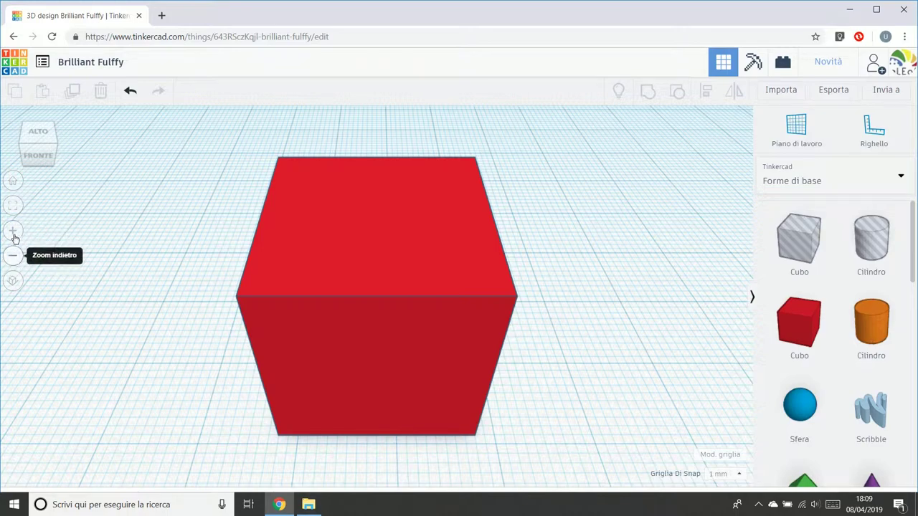
{"action": "left_click", "coordinate": [12, 232]}
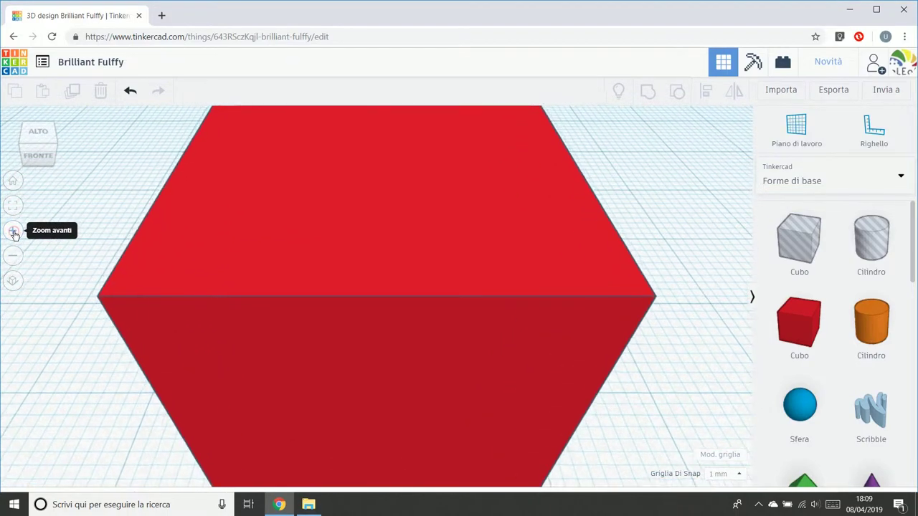
{"action": "left_click", "coordinate": [12, 258]}
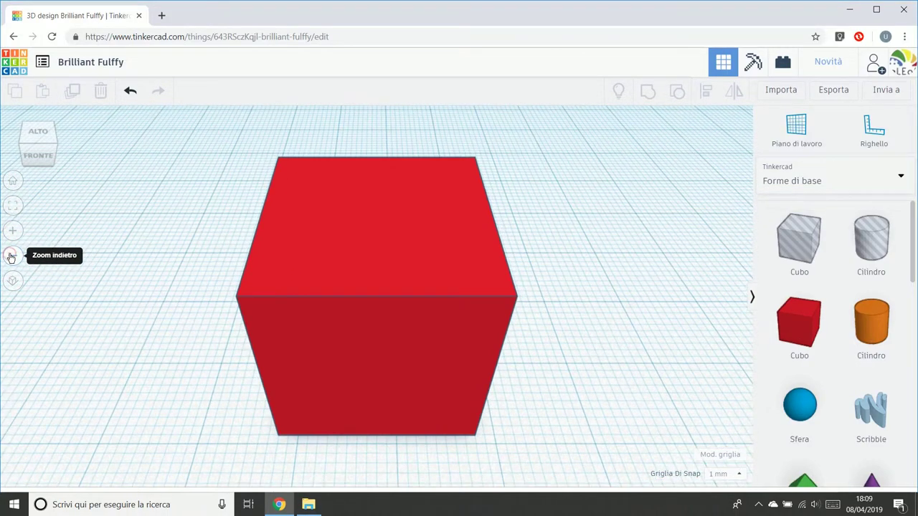
{"action": "left_click", "coordinate": [11, 257]}
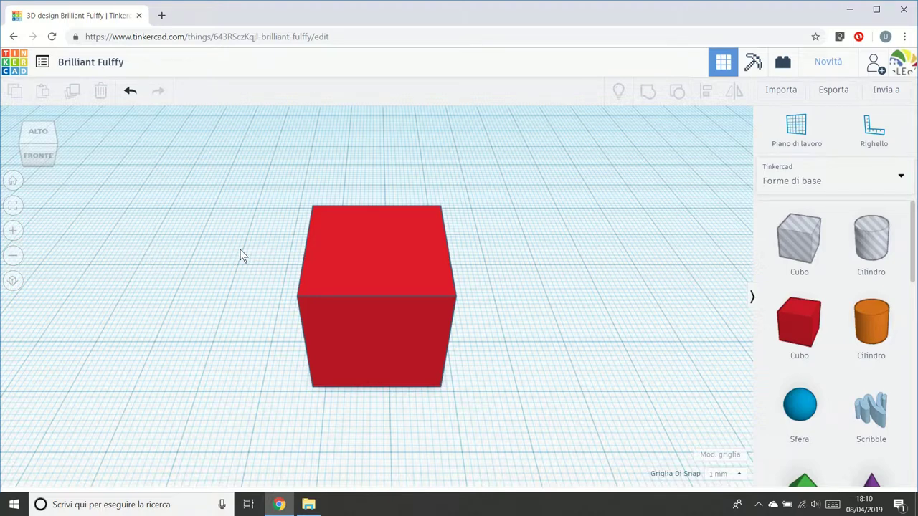
Step: Zoom closer to and farther from the box several times to compare its size on the workplane
{"action": "scroll", "coordinate": [241, 249], "scroll_direction": "up", "scroll_amount": 1}
{"action": "scroll", "coordinate": [241, 249], "scroll_direction": "up", "scroll_amount": 1}
{"action": "scroll", "coordinate": [246, 257], "scroll_direction": "down", "scroll_amount": 2}
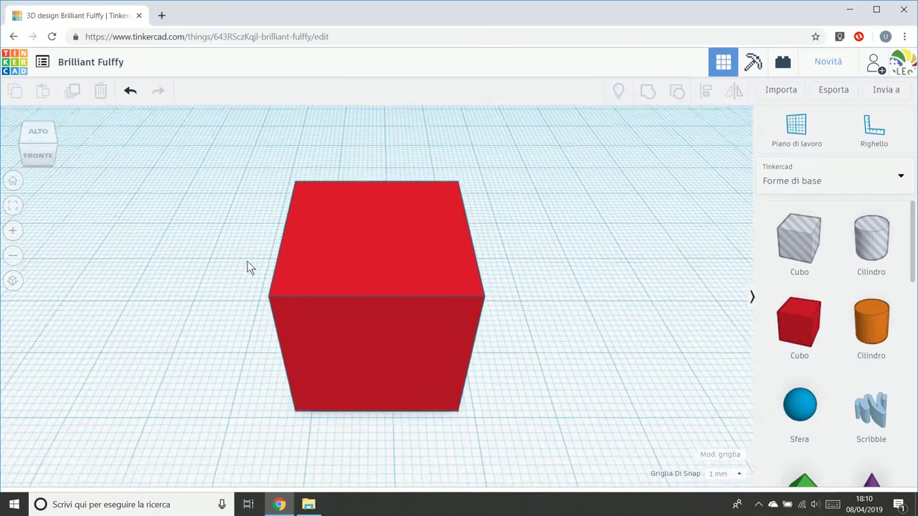
{"action": "scroll", "coordinate": [249, 267], "scroll_direction": "down", "scroll_amount": 3}
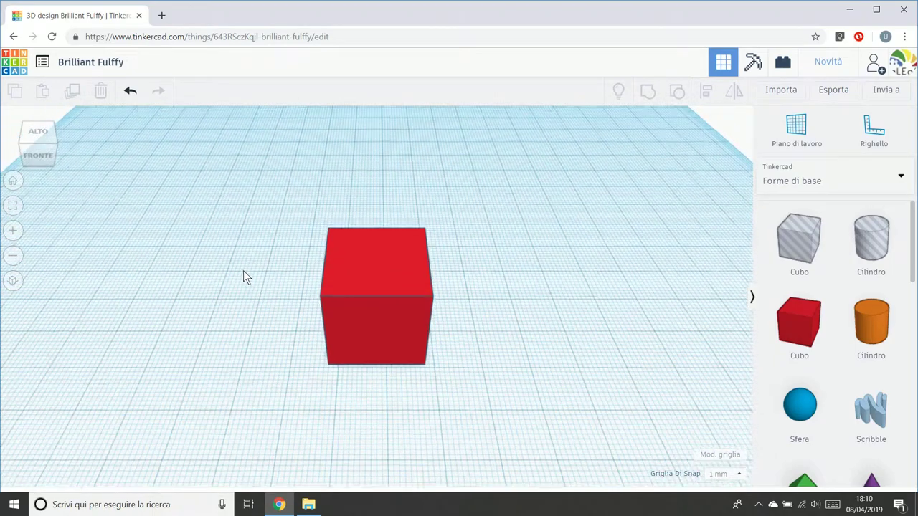
{"action": "scroll", "coordinate": [243, 271], "scroll_direction": "up", "scroll_amount": 2}
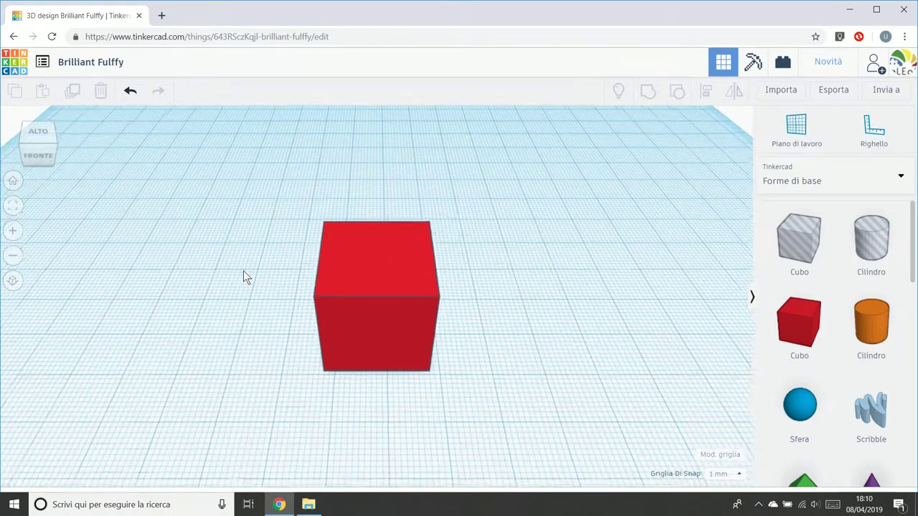
{"action": "scroll", "coordinate": [243, 272], "scroll_direction": "up", "scroll_amount": 4}
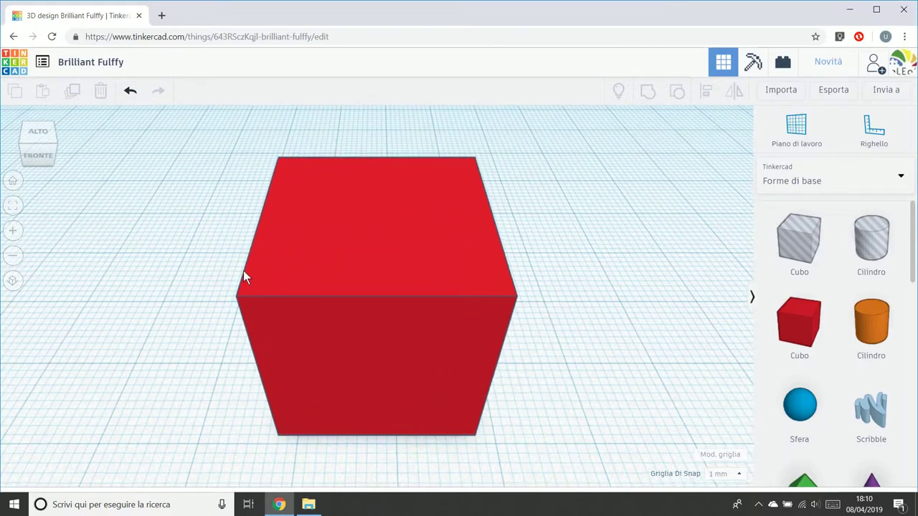
{"action": "scroll", "coordinate": [243, 277], "scroll_direction": "down", "scroll_amount": 4}
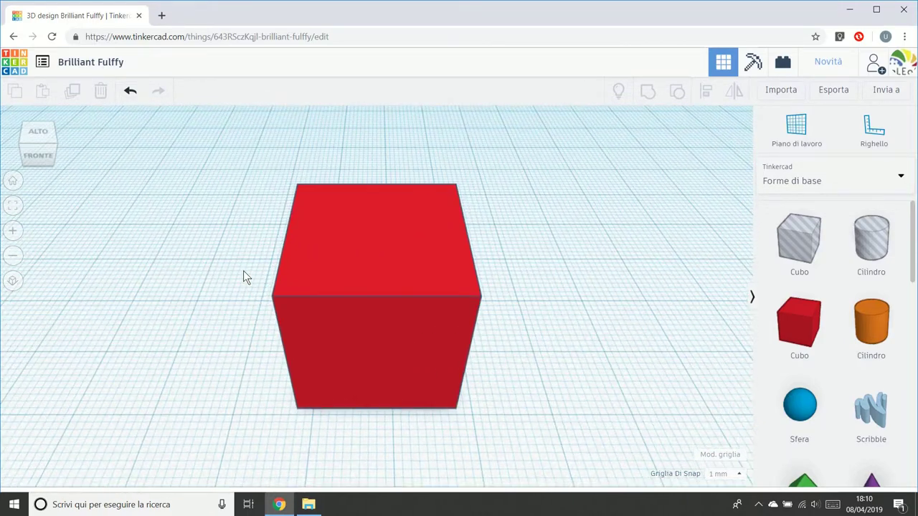
{"action": "left_click", "coordinate": [13, 256]}
{"action": "left_click", "coordinate": [12, 256]}
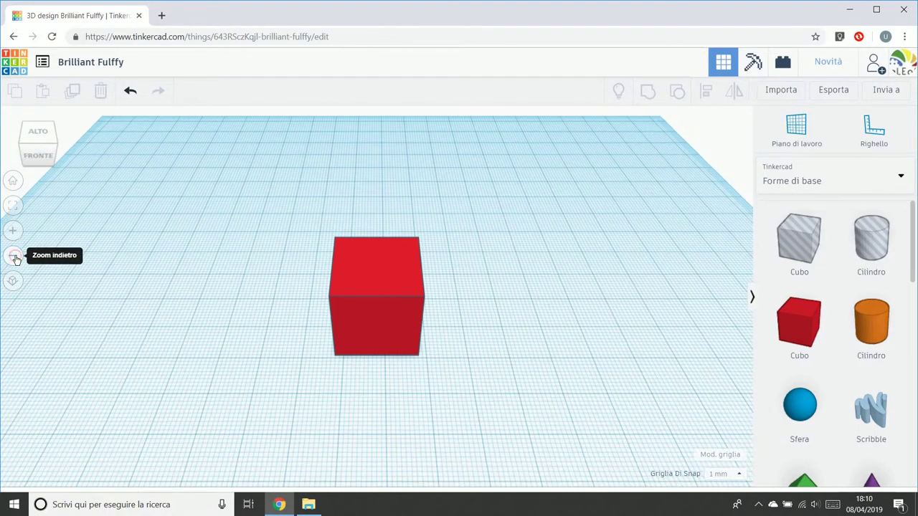
{"action": "left_click", "coordinate": [13, 256]}
{"action": "left_click", "coordinate": [14, 232]}
{"action": "left_click", "coordinate": [14, 232]}
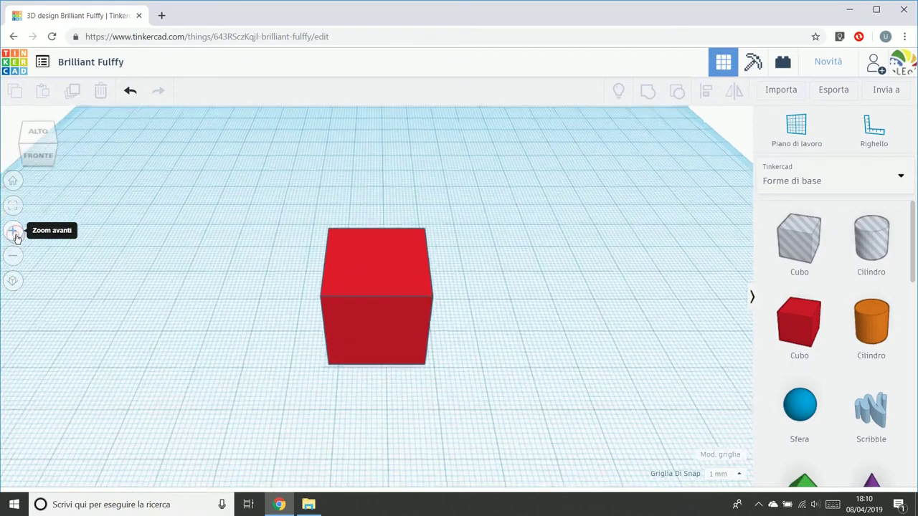
{"action": "left_click", "coordinate": [17, 237]}
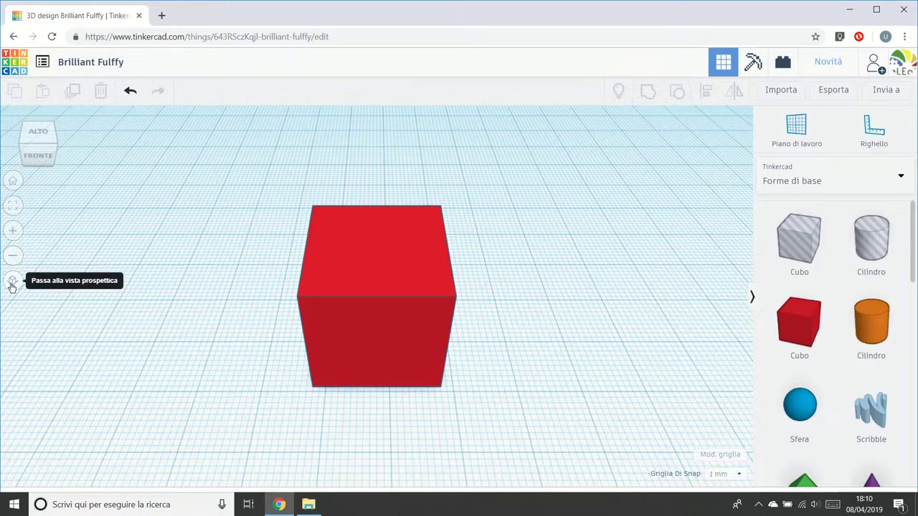
Step: Look at the box from its front-right corner at high and low angles, and restore the home view
{"action": "left_click", "coordinate": [49, 150]}
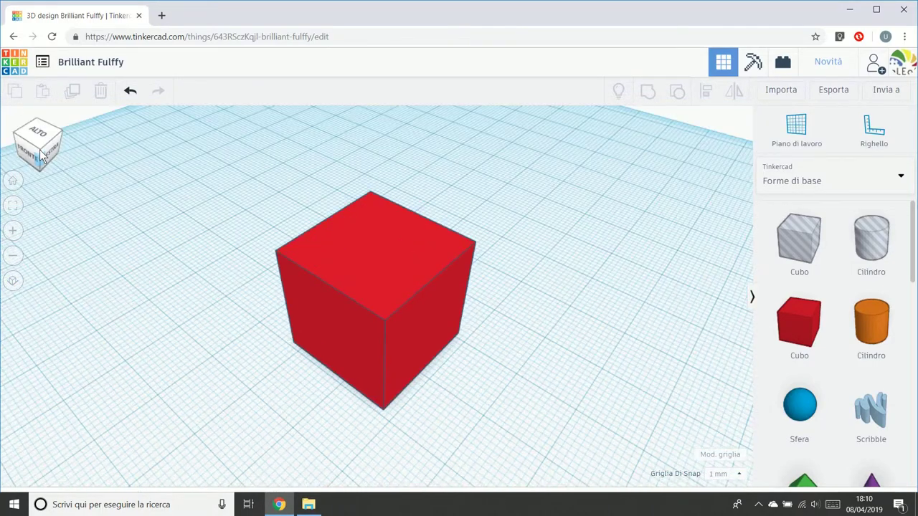
{"action": "left_click", "coordinate": [40, 153]}
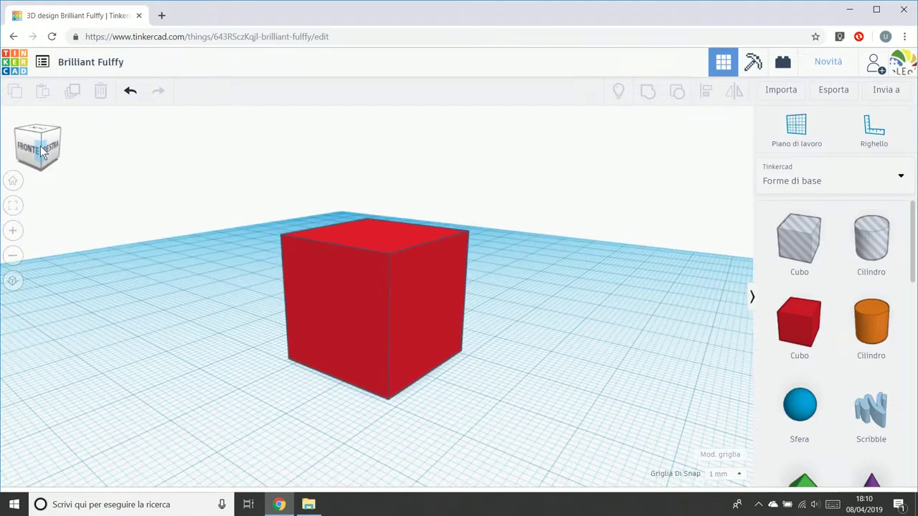
{"action": "left_click", "coordinate": [14, 181]}
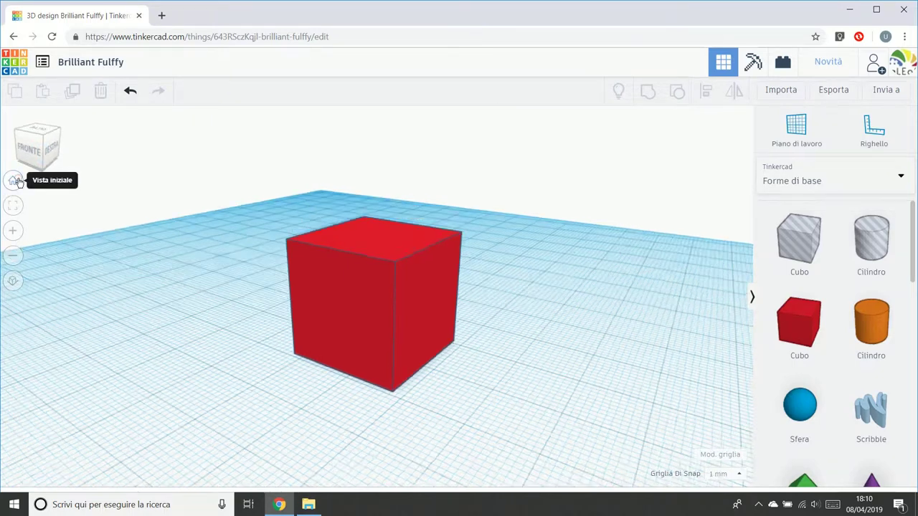
{"action": "left_click", "coordinate": [14, 181]}
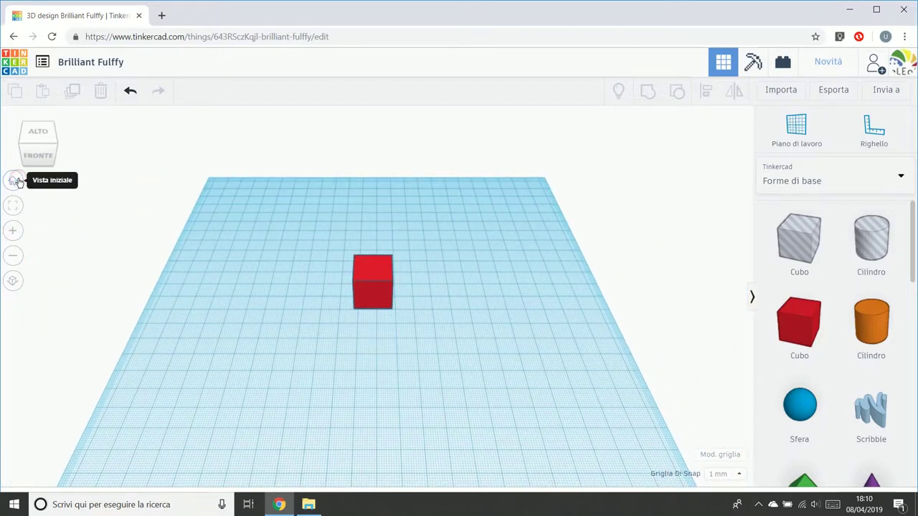
Step: Compare the orthographic and perspective views of the workplane, orbiting the scene in each projection
{"action": "left_click", "coordinate": [13, 283]}
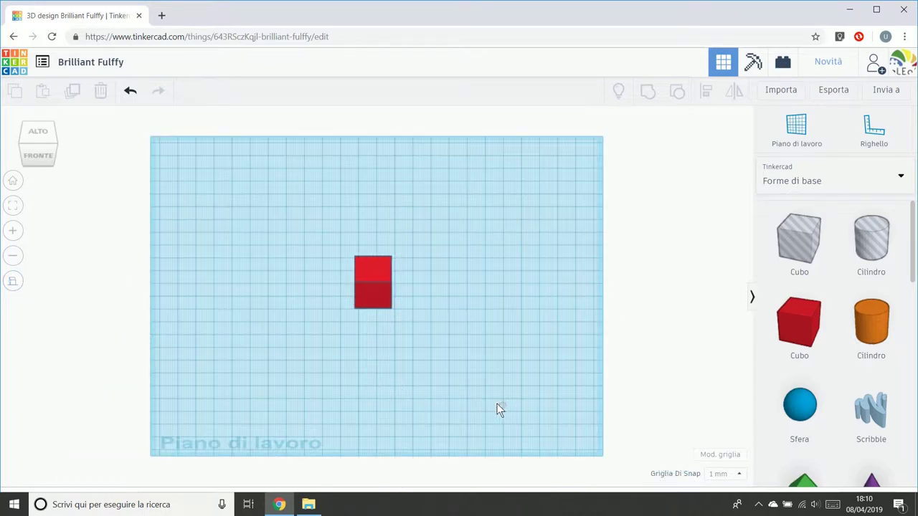
{"action": "mouse_move", "coordinate": [497, 404]}
{"action": "right_mouse_down"}
{"action": "mouse_move", "coordinate": [487, 348]}
{"action": "mouse_move", "coordinate": [488, 360]}
{"action": "mouse_move", "coordinate": [439, 403]}
{"action": "mouse_move", "coordinate": [485, 412]}
{"action": "right_mouse_up"}
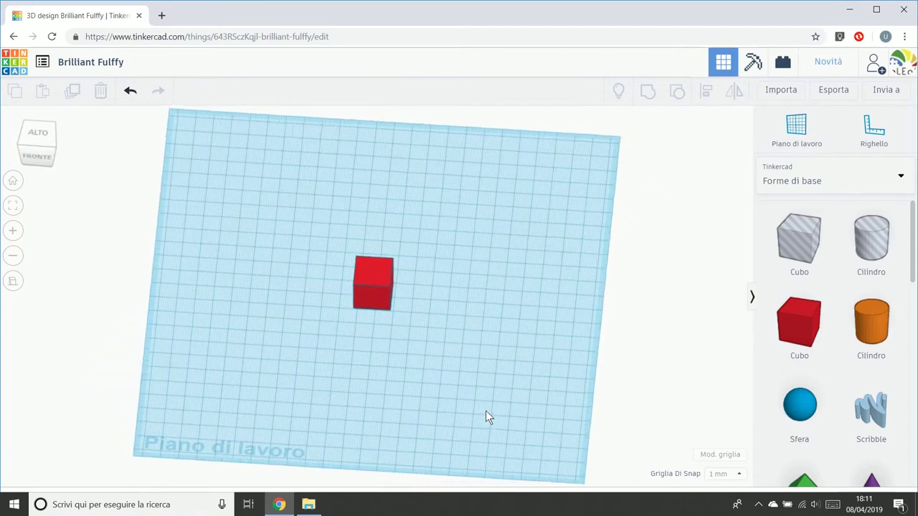
{"action": "left_click", "coordinate": [12, 282]}
{"action": "right_click_drag", "start_coordinate": [292, 419], "coordinate": [222, 366]}
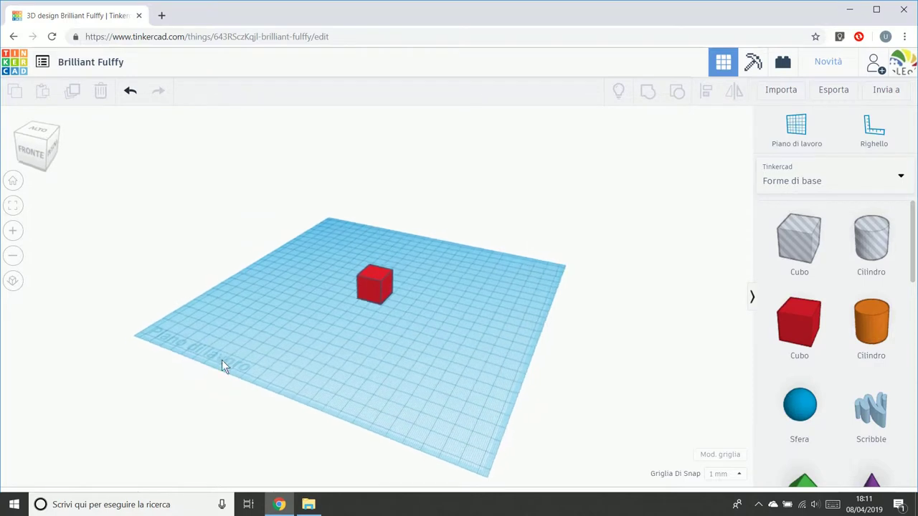
{"action": "left_click", "coordinate": [13, 282]}
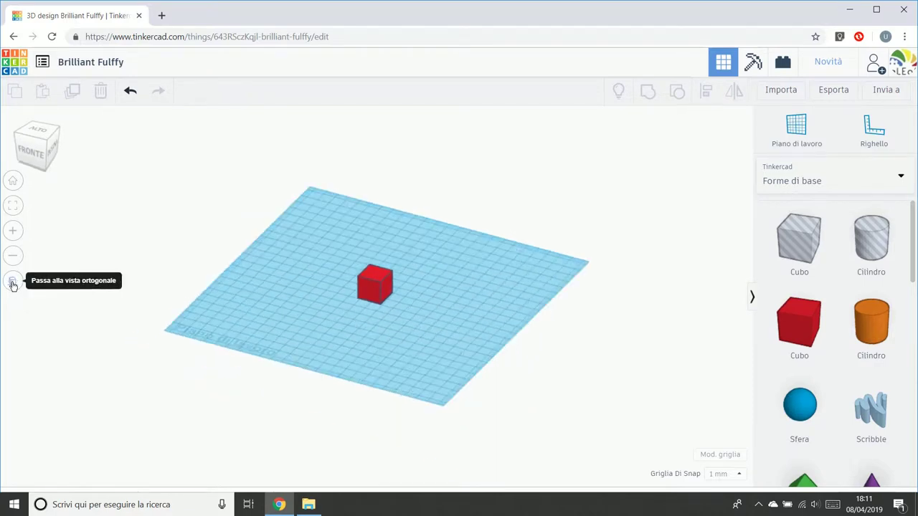
{"action": "right_click_drag", "start_coordinate": [117, 416], "coordinate": [182, 373]}
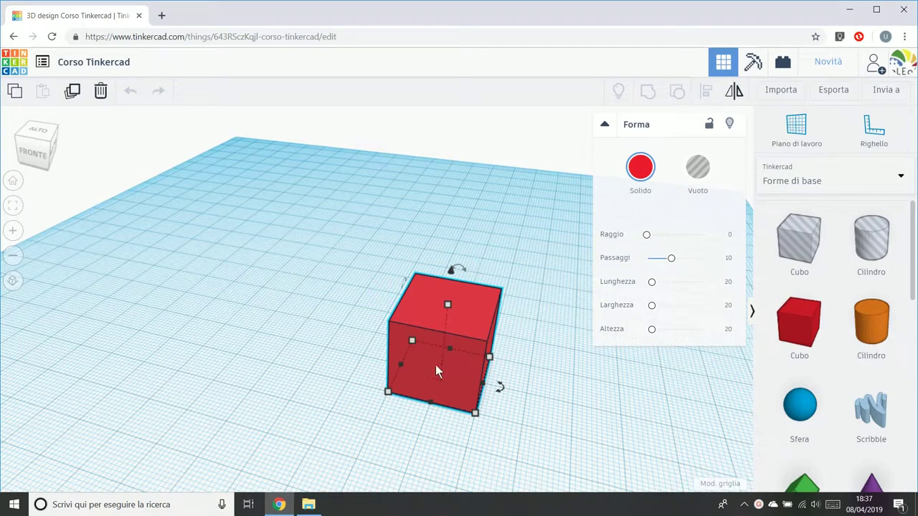
Step: Move the box 15 mm left along the workplane and shift it slightly toward the back
{"action": "left_click_drag", "start_coordinate": [441, 382], "coordinate": [374, 366]}
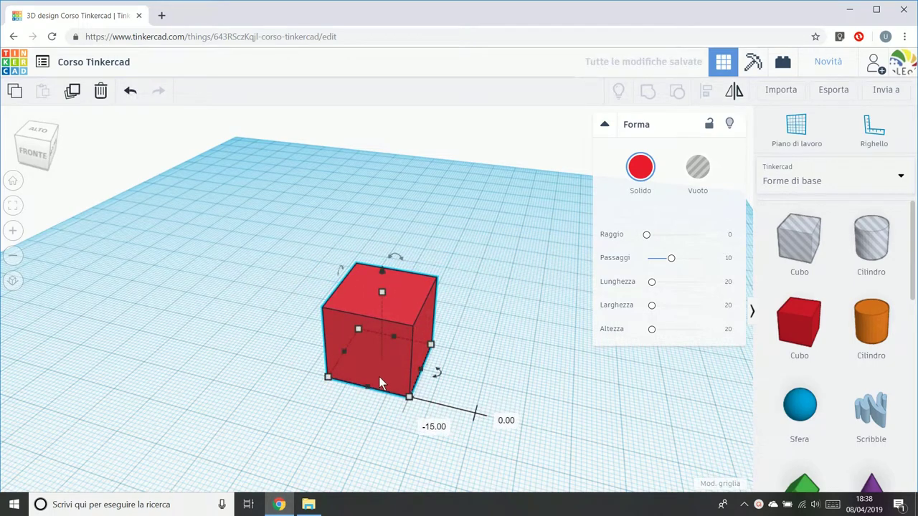
{"action": "left_click_drag", "start_coordinate": [378, 376], "coordinate": [392, 355]}
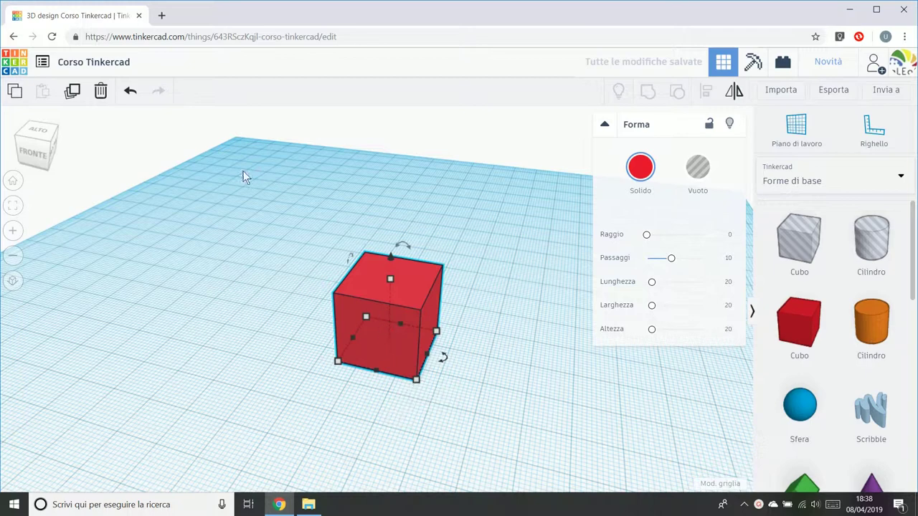
Step: Place a ruler on the workplane about 25 mm left of the box and 6 mm in front of it
{"action": "left_click", "coordinate": [877, 132]}
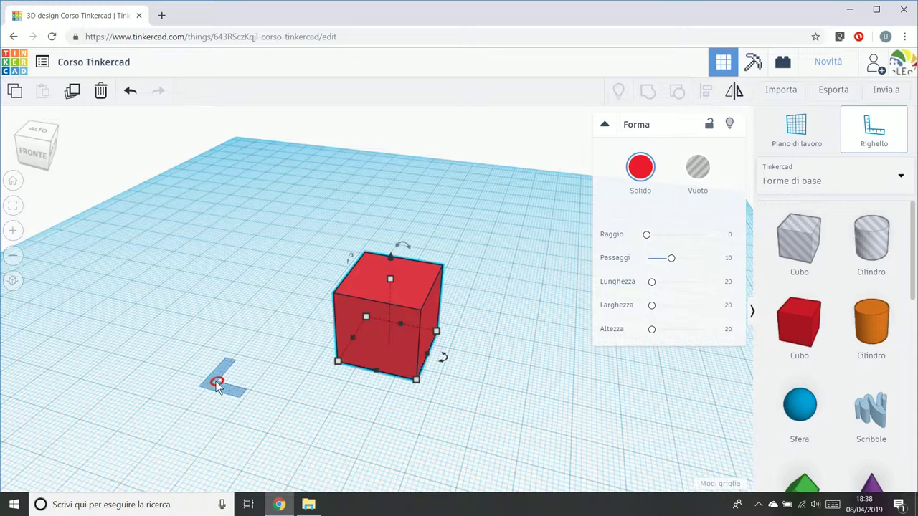
{"action": "scroll", "coordinate": [268, 353], "scroll_direction": "up", "scroll_amount": 2}
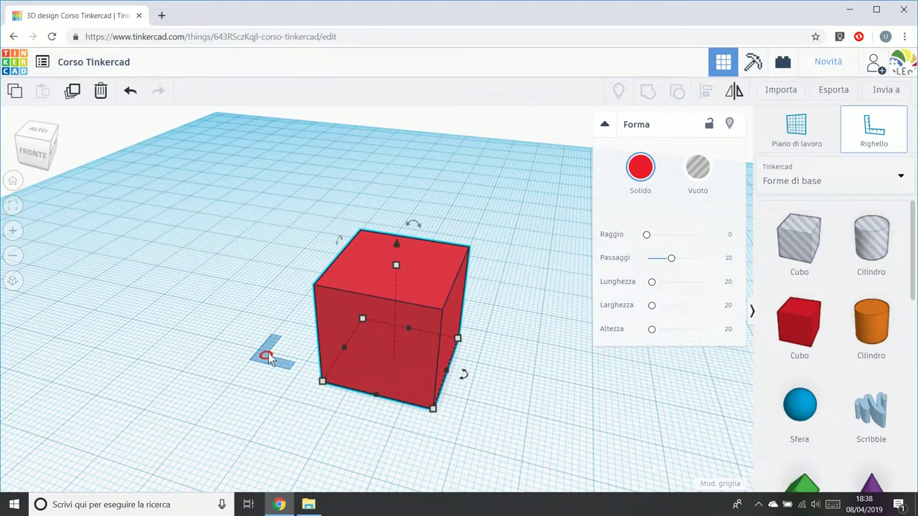
{"action": "scroll", "coordinate": [268, 352], "scroll_direction": "up", "scroll_amount": 2}
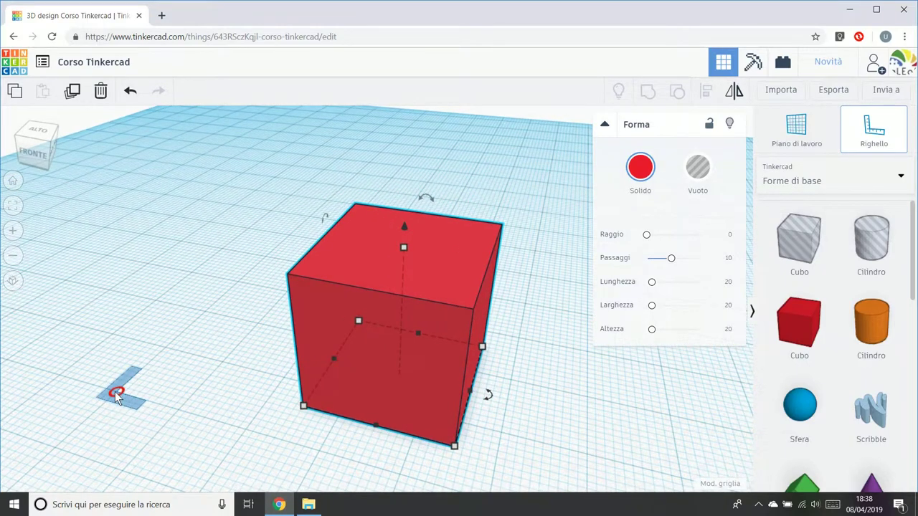
{"action": "left_click", "coordinate": [117, 394]}
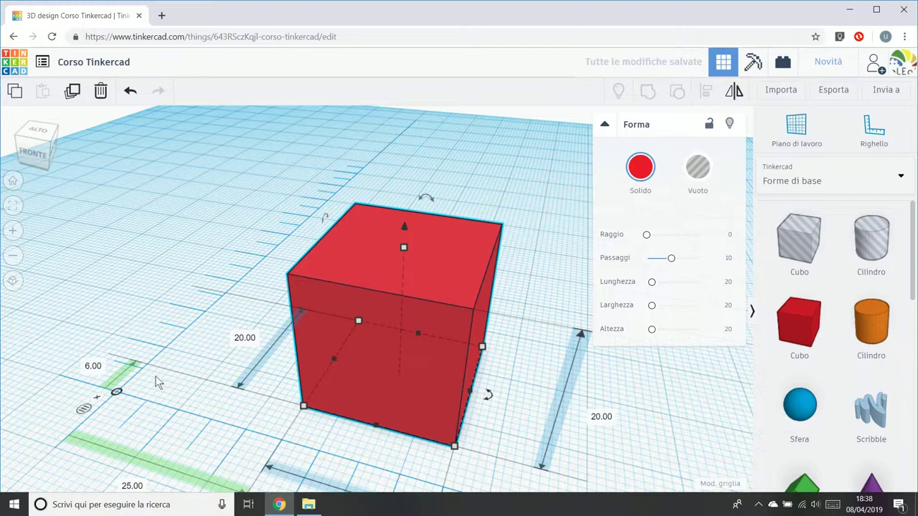
Step: Position the box 40 mm to the right of the ruler's origin and 20 mm behind it
{"action": "scroll", "coordinate": [106, 387], "scroll_direction": "down", "scroll_amount": 2}
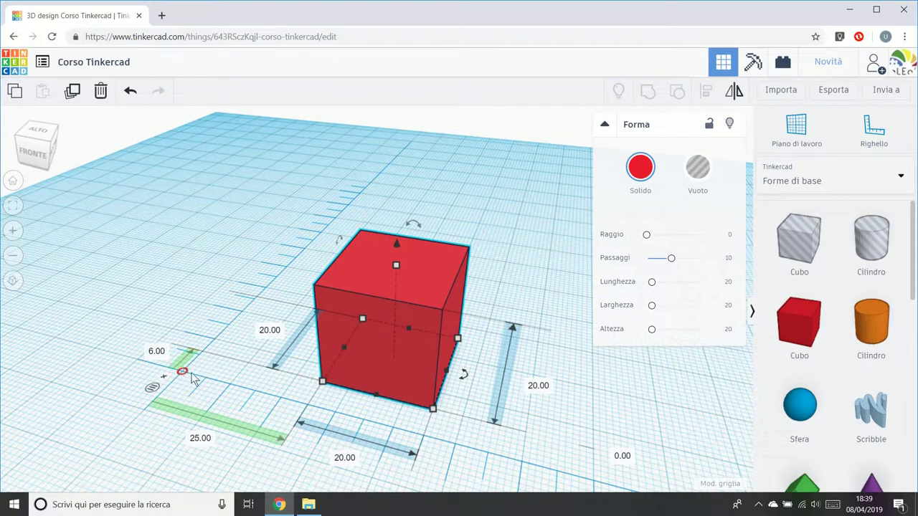
{"action": "left_click_drag", "start_coordinate": [373, 374], "coordinate": [465, 368]}
{"action": "left_click", "coordinate": [258, 424]}
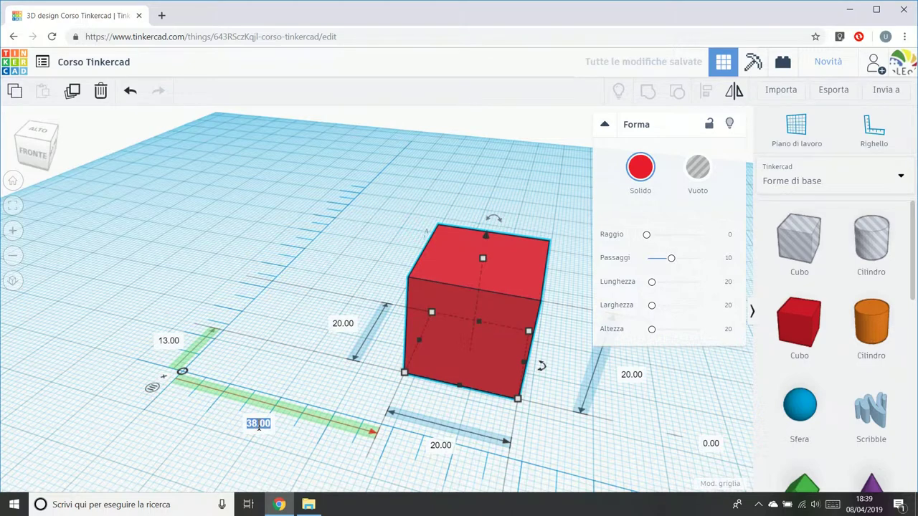
{"action": "type", "text": "3"}
{"action": "key", "text": "Return"}
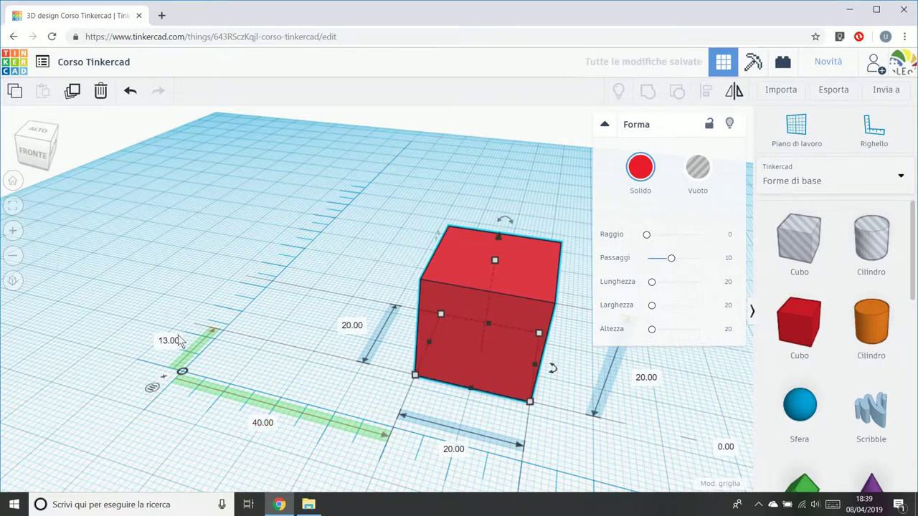
{"action": "left_click", "coordinate": [172, 344]}
{"action": "type", "text": "20"}
{"action": "key", "text": "Return"}
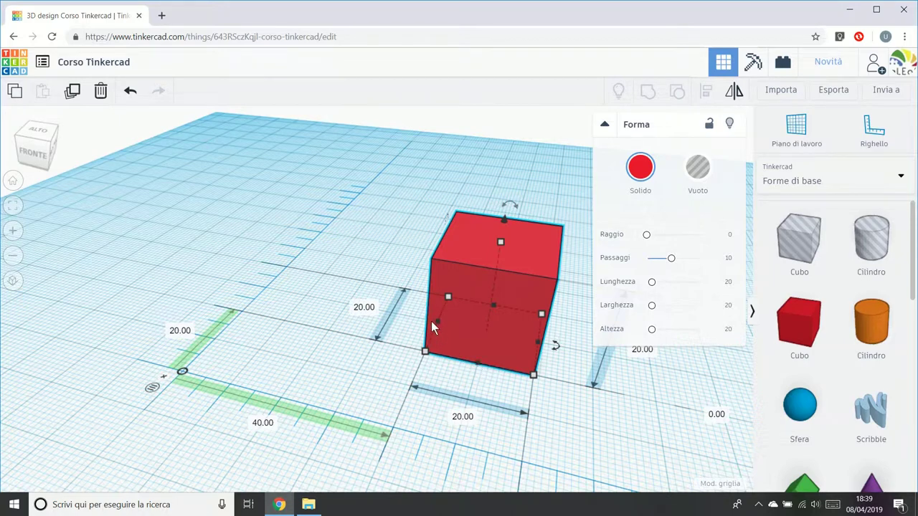
Step: Switch the ruler to measure distances to the box's midpoint
{"action": "left_click", "coordinate": [152, 389]}
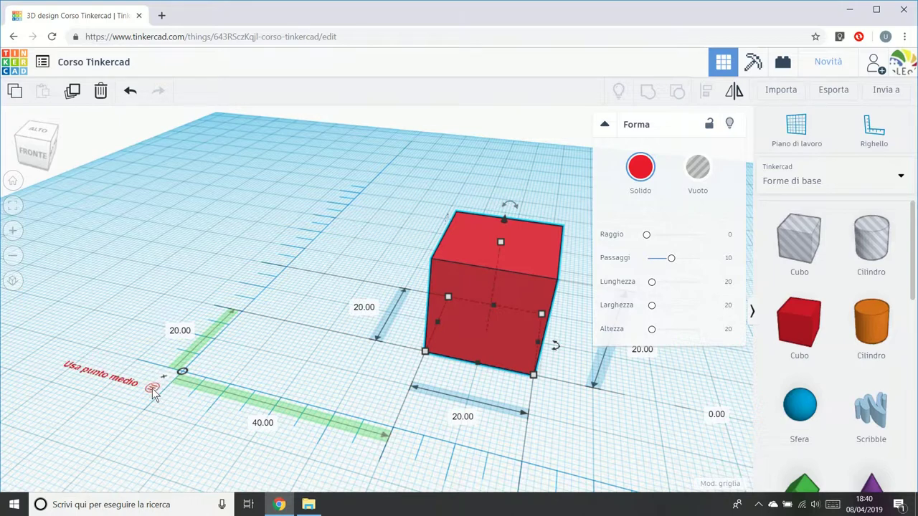
{"action": "left_click", "coordinate": [152, 389]}
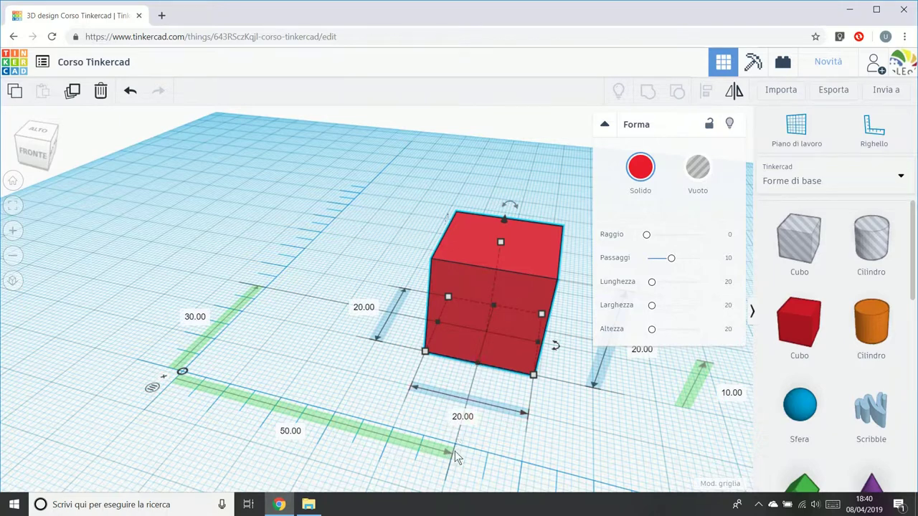
Step: Toggle the ruler's measuring reference between the box's midpoint and its corner
{"action": "left_click", "coordinate": [152, 389]}
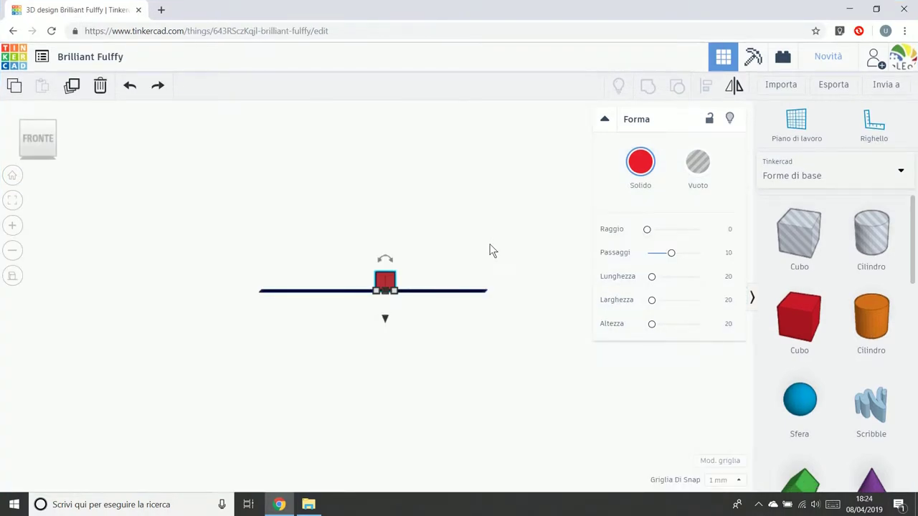
Step: Switch from the orthographic to the perspective view and fit the box in view from above its front side
{"action": "right_click_drag", "start_coordinate": [489, 249], "coordinate": [217, 337]}
{"action": "left_click", "coordinate": [12, 276]}
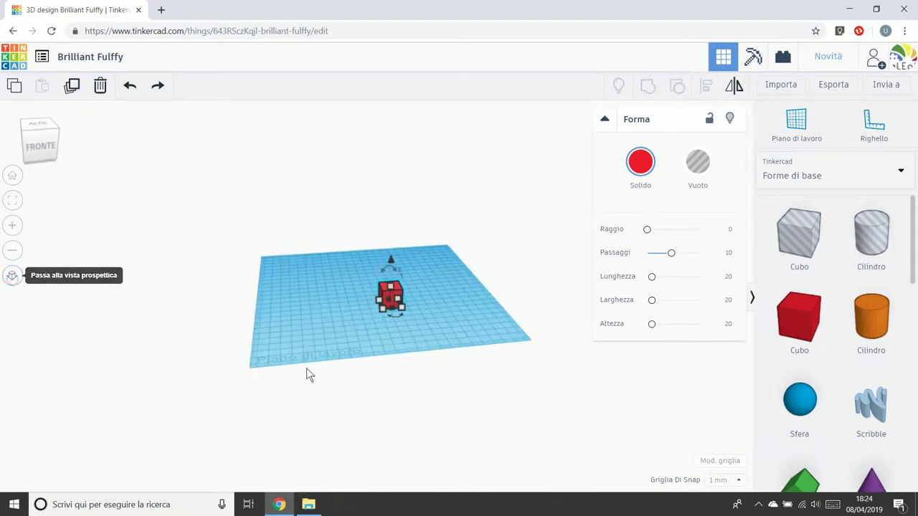
{"action": "right_click_drag", "start_coordinate": [470, 391], "coordinate": [398, 403]}
{"action": "key", "text": "ctrl+a"}
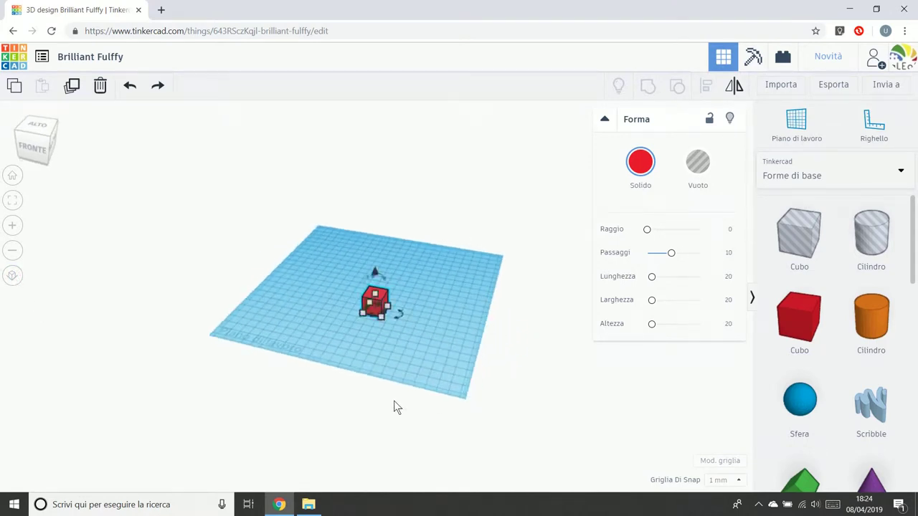
{"action": "key", "text": "f"}
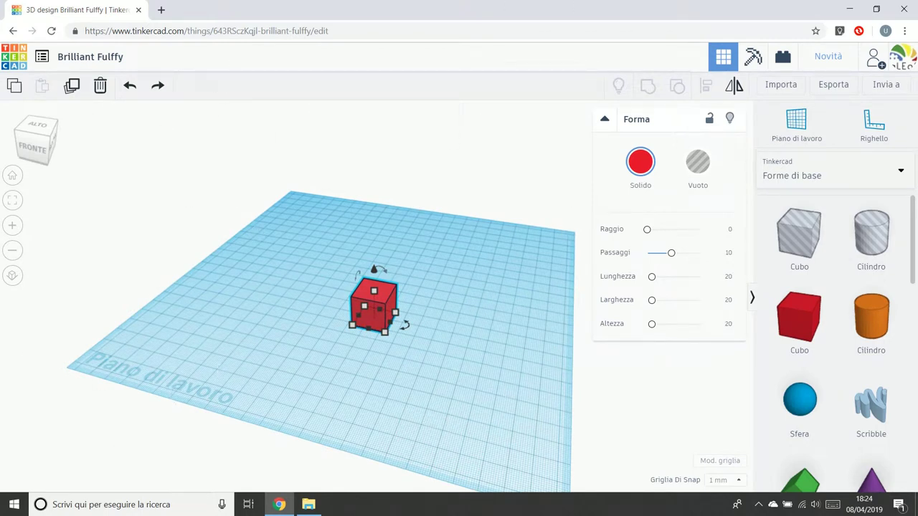
Step: Slide the box to the left across the workplane, and nudge it back to the right in 1 mm increments
{"action": "mouse_move", "coordinate": [362, 313]}
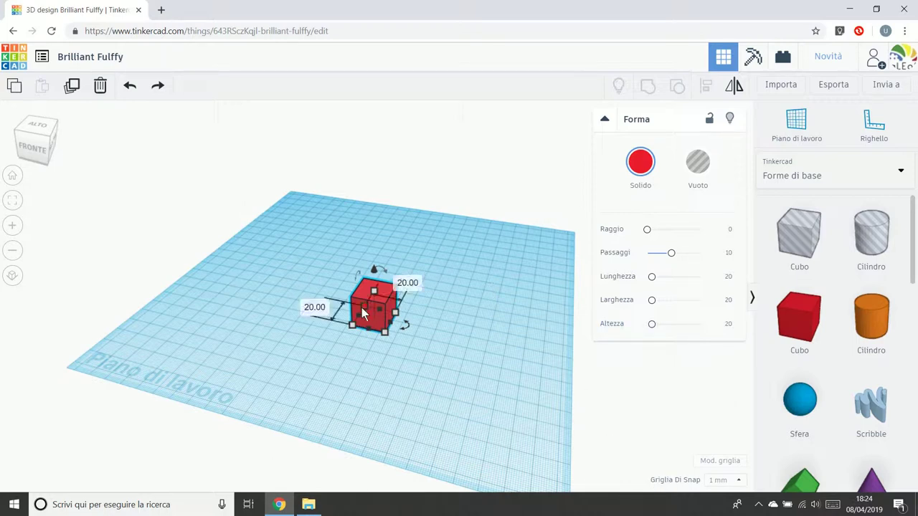
{"action": "left_click_drag", "start_coordinate": [372, 320], "coordinate": [326, 321]}
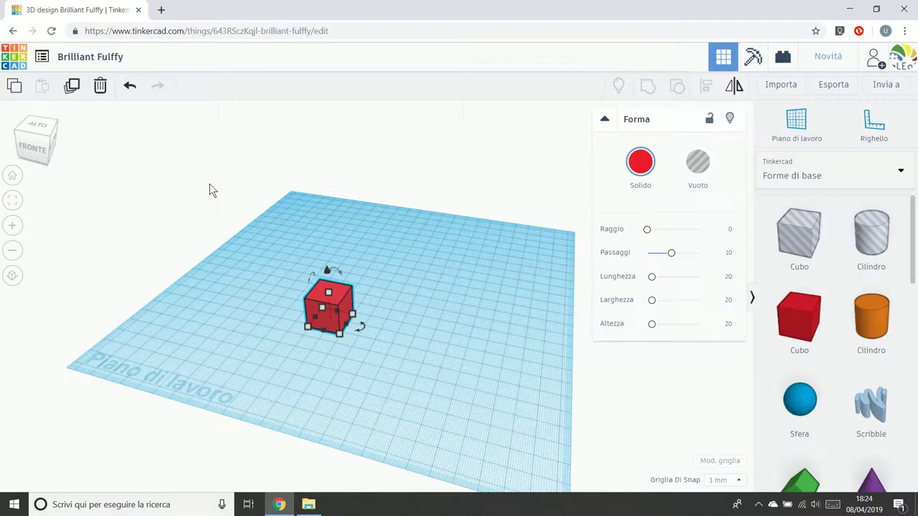
{"action": "key", "text": "Right"}
{"action": "key", "text": "Right"}
{"action": "key", "text": "Right"}
{"action": "key", "text": "Right"}
{"action": "key", "text": "Right"}
{"action": "key", "text": "Right"}
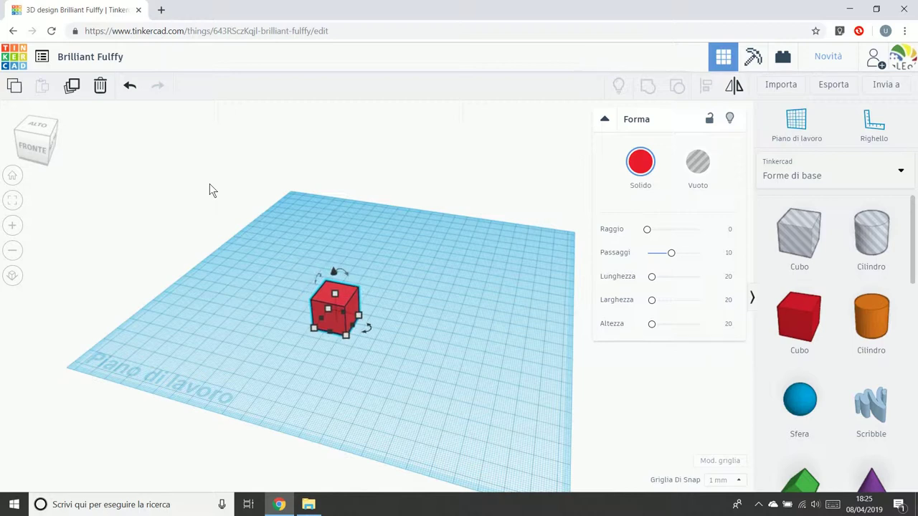
{"action": "key", "text": "Right"}
{"action": "key", "text": "Right"}
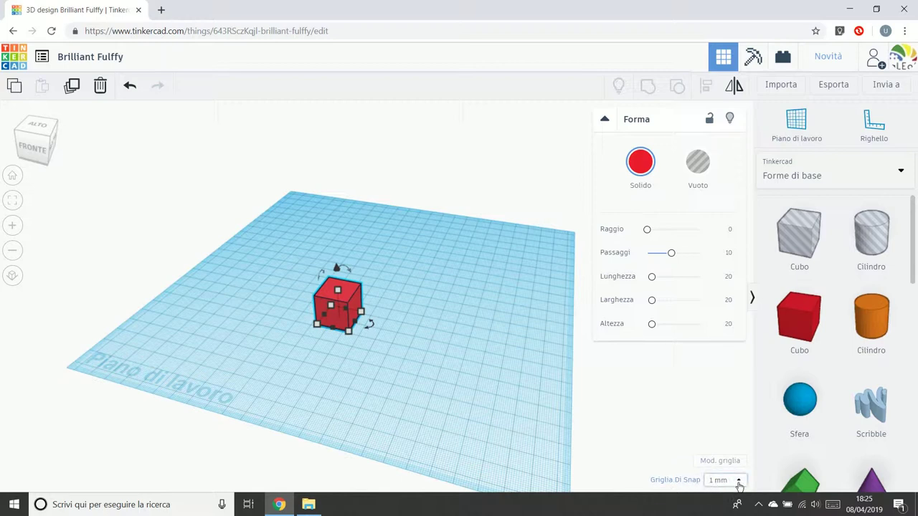
Step: Set the snap grid to 5 mm and nudge the box to the right in 5 mm increments
{"action": "left_click", "coordinate": [738, 481]}
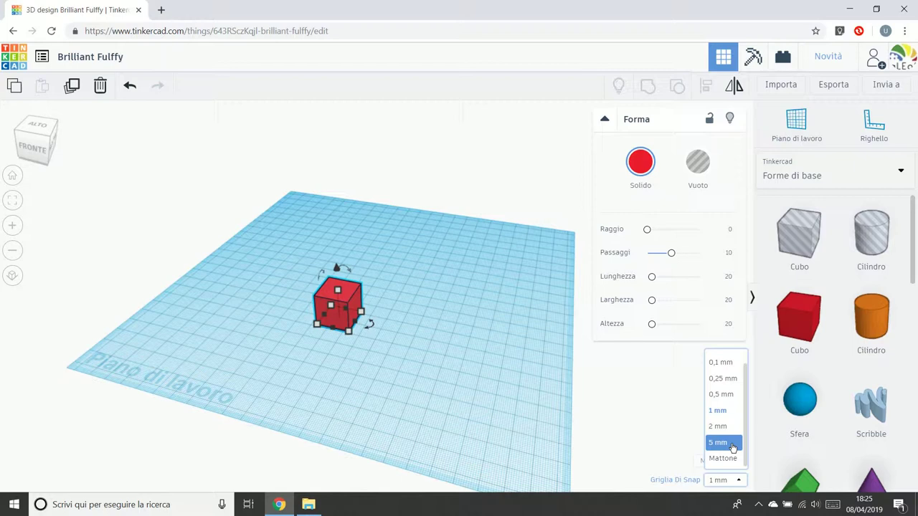
{"action": "left_click", "coordinate": [719, 443]}
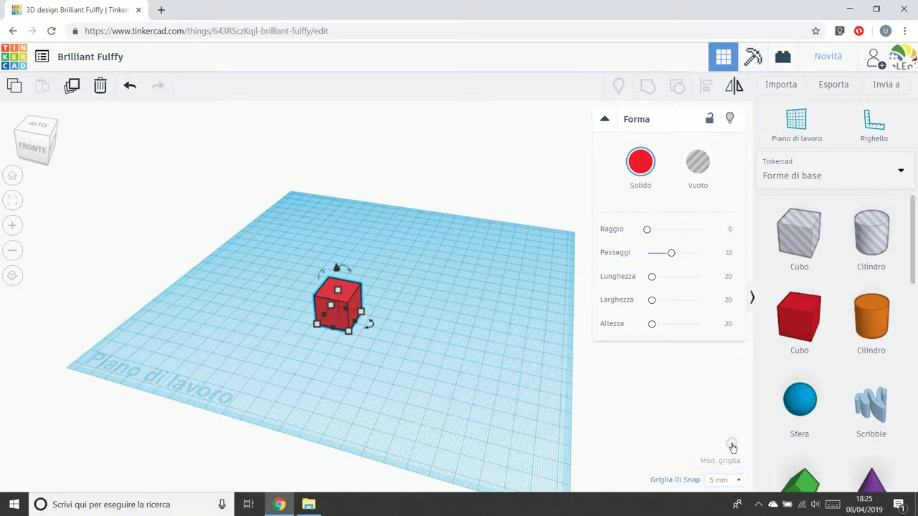
{"action": "key", "text": "Right"}
{"action": "key", "text": "Right"}
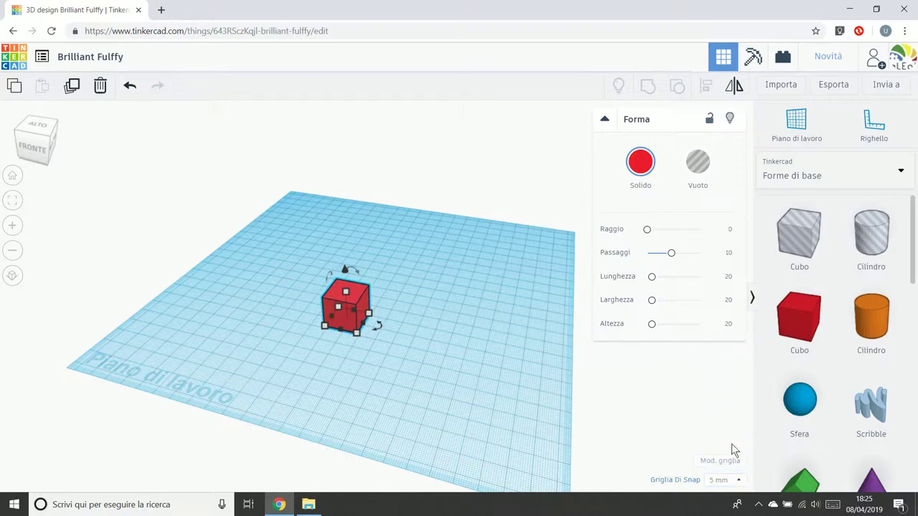
{"action": "key", "text": "Right"}
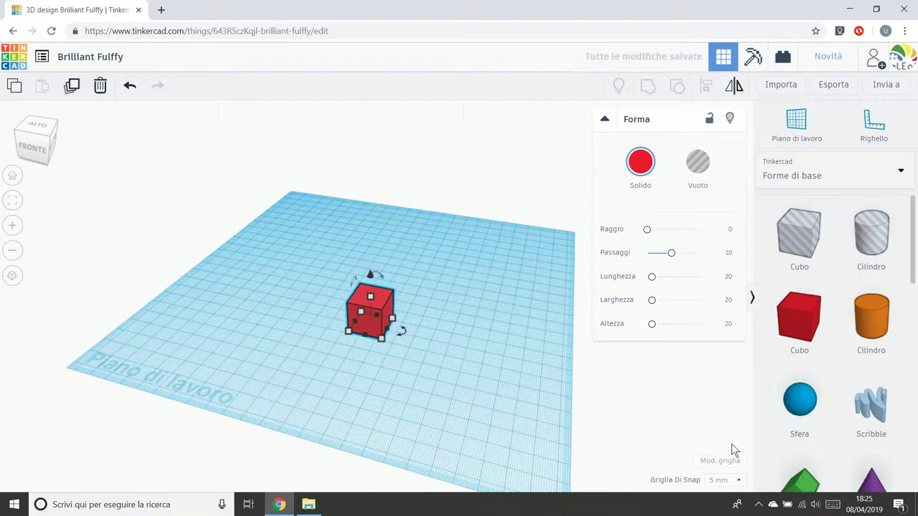
{"action": "key", "text": "Right"}
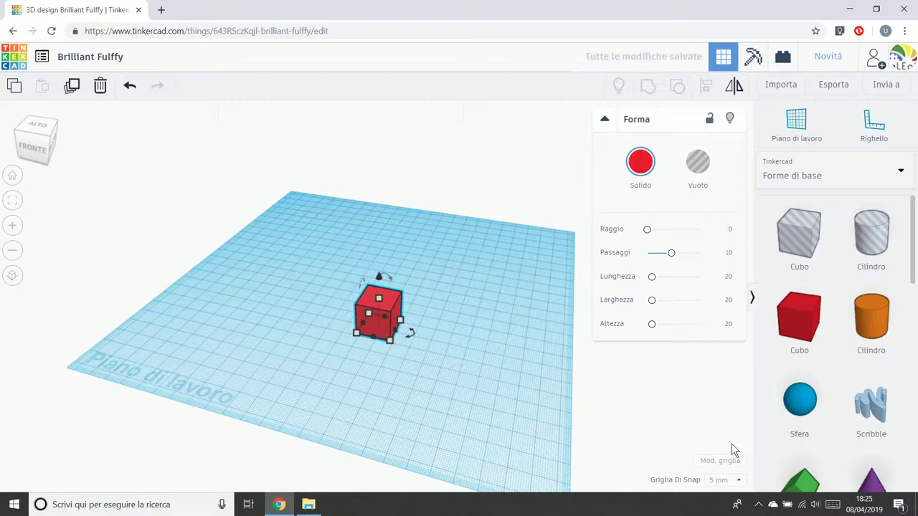
{"action": "key", "text": "Right"}
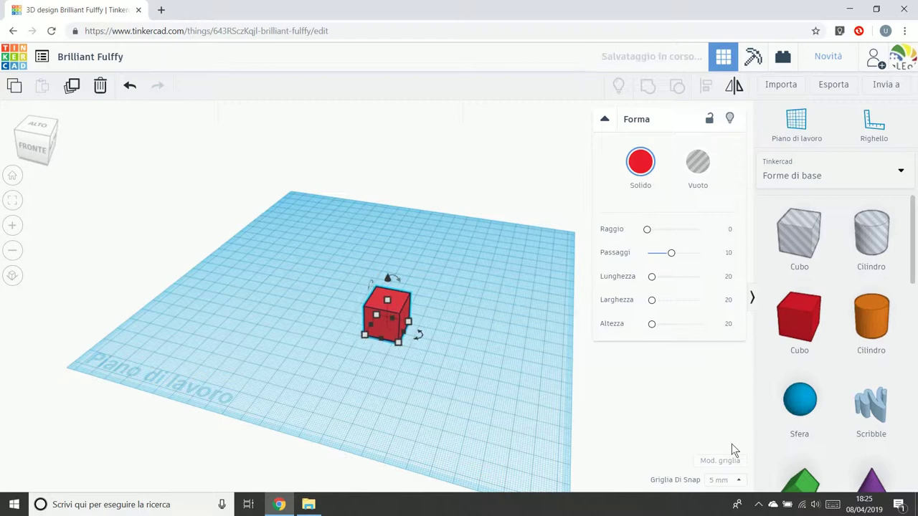
Step: Set the snap grid to 0.25 mm and nudge the box to the right in fine increments
{"action": "left_click", "coordinate": [723, 480]}
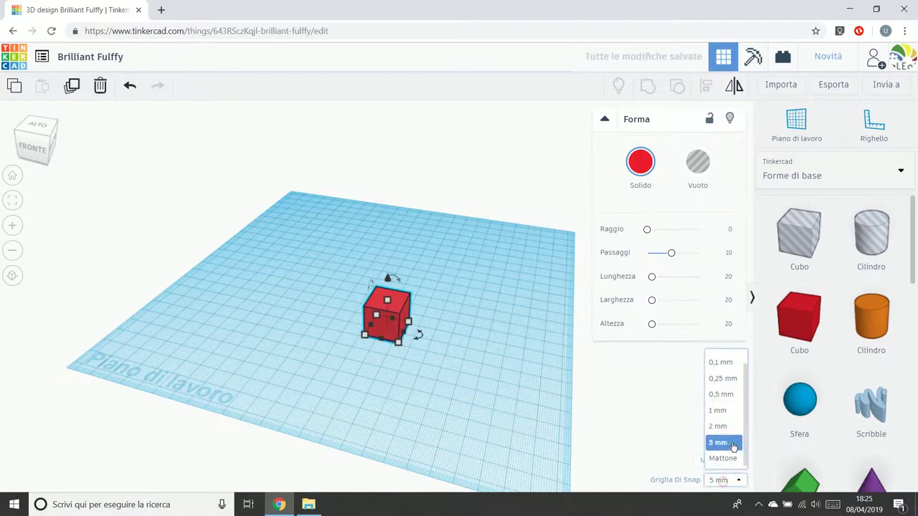
{"action": "left_click", "coordinate": [734, 384]}
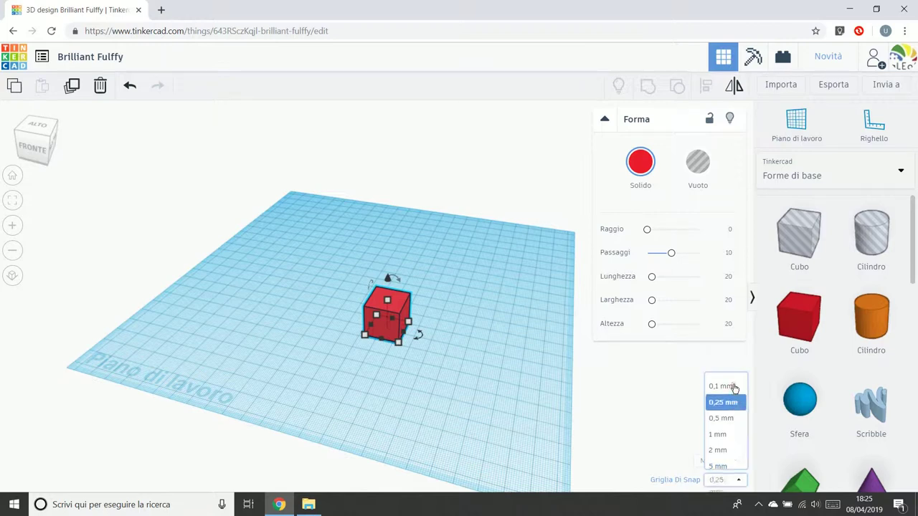
{"action": "key", "text": "Right"}
{"action": "key", "text": "Right"}
{"action": "key", "text": "Right"}
{"action": "key", "text": "Right"}
{"action": "key", "text": "Right"}
{"action": "key", "text": "Right"}
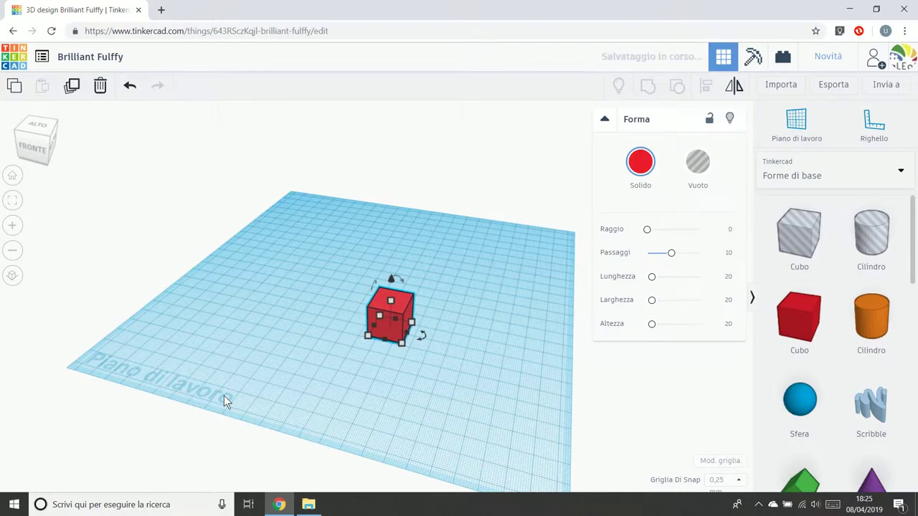
{"action": "key", "text": "Right"}
{"action": "key", "text": "Right"}
{"action": "key", "text": "Right"}
{"action": "key", "text": "Right"}
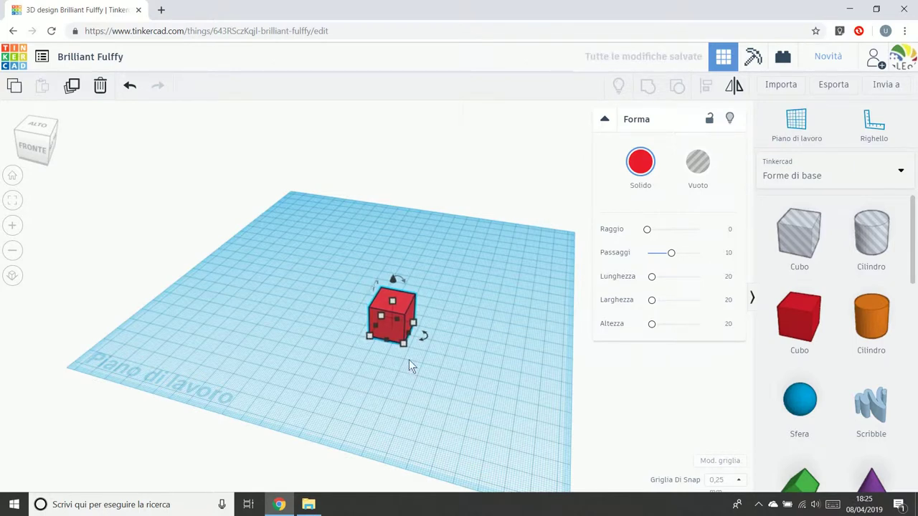
{"action": "scroll", "coordinate": [408, 359], "scroll_direction": "up", "scroll_amount": 5}
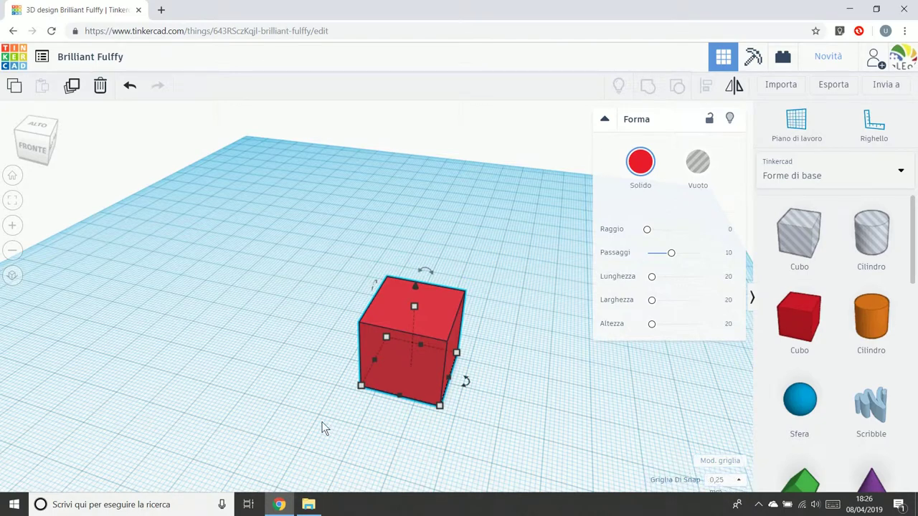
{"action": "key", "text": "Right"}
{"action": "key", "text": "Right"}
{"action": "key", "text": "Right"}
{"action": "key", "text": "Right"}
{"action": "key", "text": "Right"}
{"action": "key", "text": "Right"}
{"action": "key", "text": "Right"}
{"action": "key", "text": "Right"}
{"action": "key", "text": "Right"}
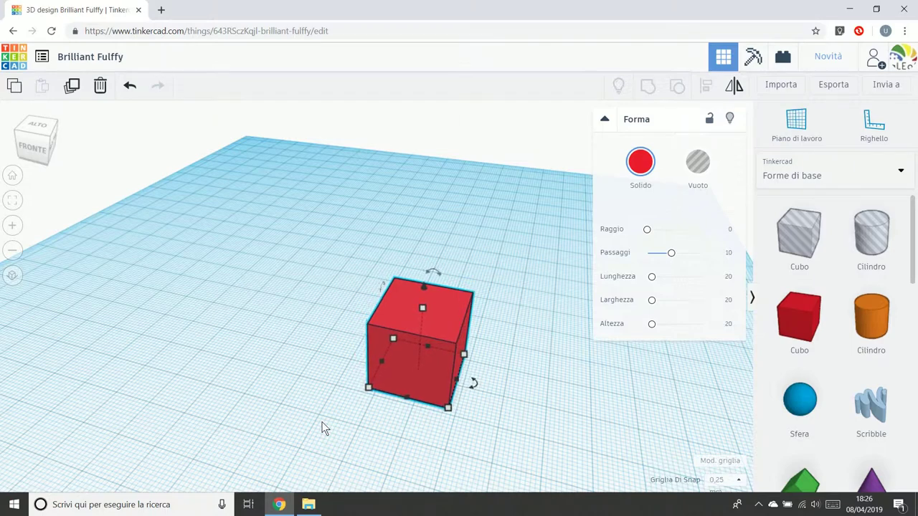
Step: Restore the 5 mm snap grid and nudge the box further right in larger increments
{"action": "left_click", "coordinate": [738, 480]}
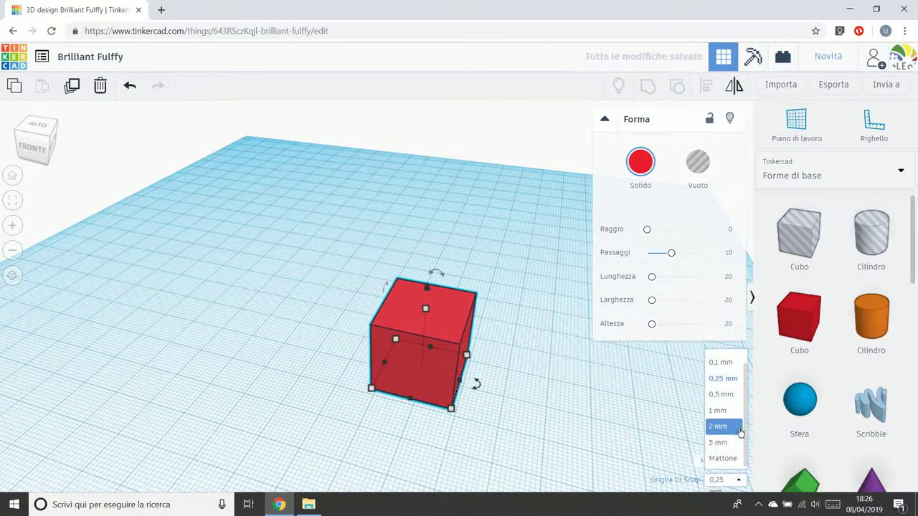
{"action": "left_click", "coordinate": [739, 441]}
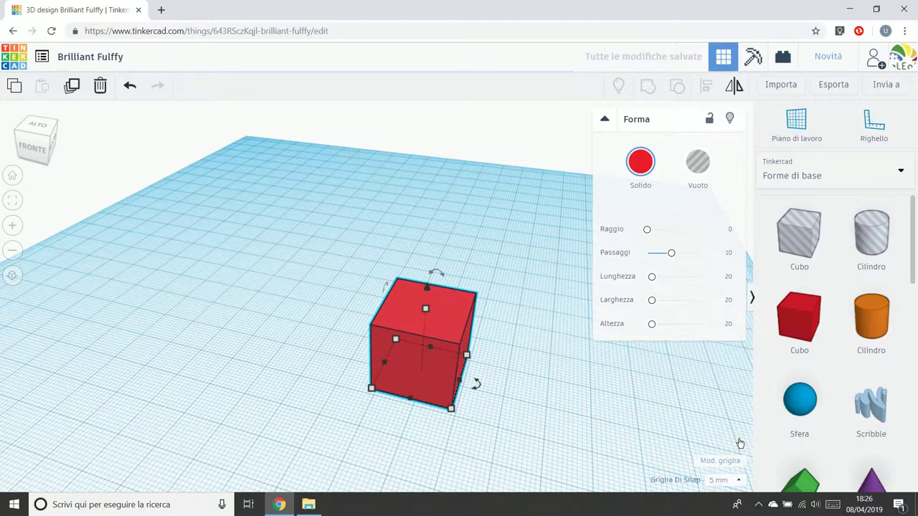
{"action": "key", "text": "Right"}
{"action": "key", "text": "Right"}
{"action": "key", "text": "Right"}
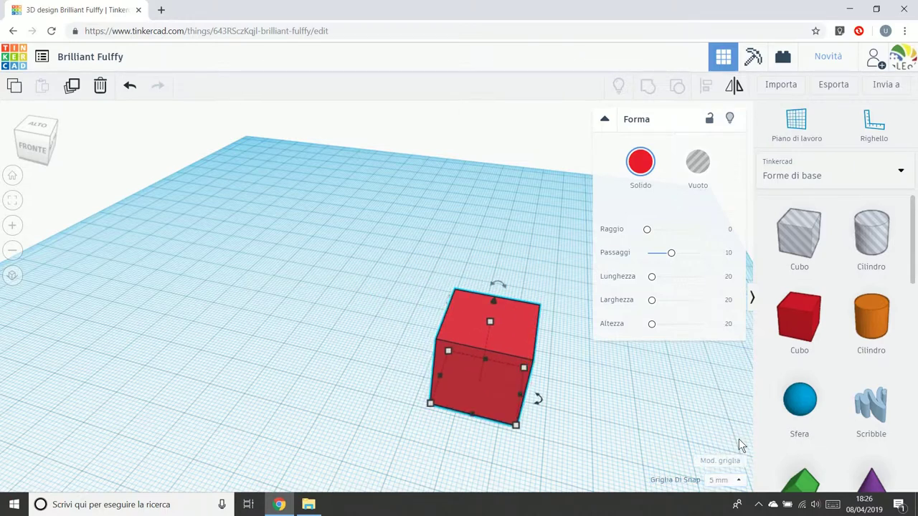
{"action": "key", "text": "Right"}
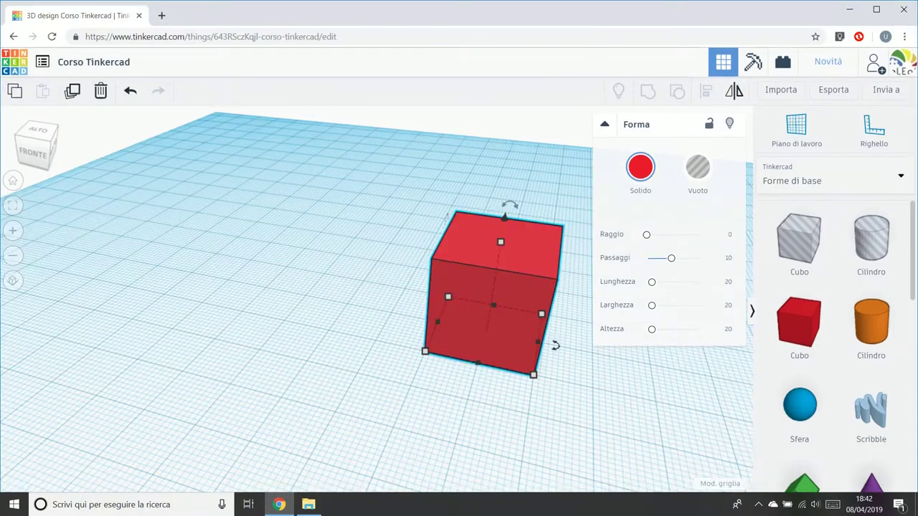
Step: Deselect the box and place the workplane on its front face
{"action": "left_click", "coordinate": [451, 169]}
{"action": "left_click", "coordinate": [492, 254]}
{"action": "left_click", "coordinate": [403, 167]}
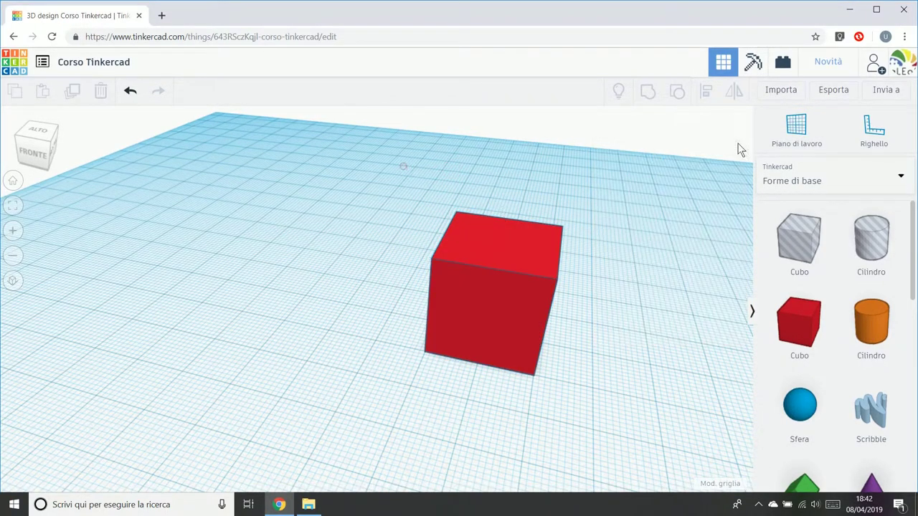
{"action": "left_click", "coordinate": [810, 139]}
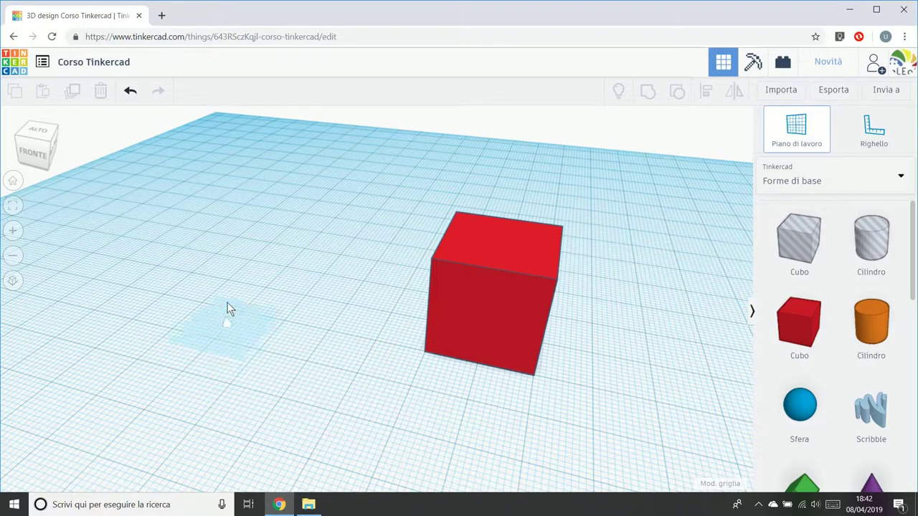
{"action": "left_click", "coordinate": [485, 319]}
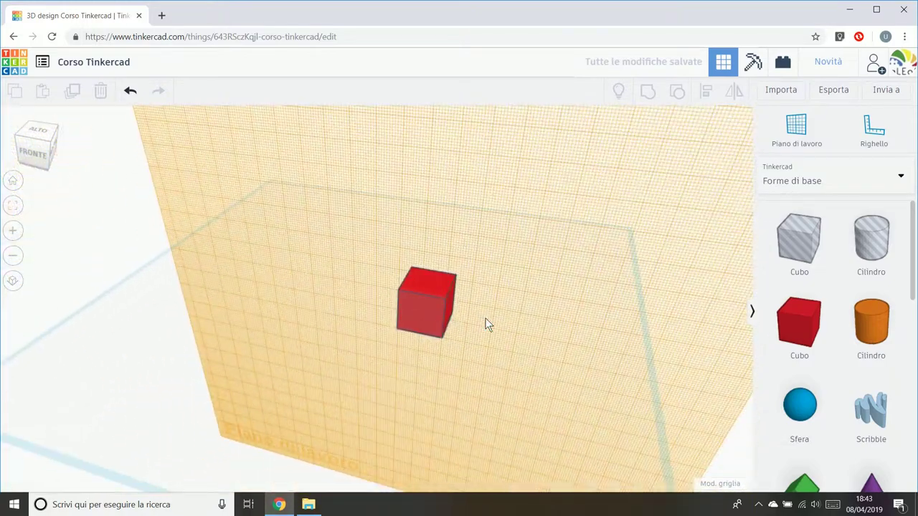
Step: Add a second red box to the vertical workplane above the existing box, checking its placement from the side
{"action": "right_click_drag", "start_coordinate": [482, 356], "coordinate": [448, 348]}
{"action": "left_click_drag", "start_coordinate": [812, 326], "coordinate": [431, 247]}
{"action": "right_click_drag", "start_coordinate": [473, 325], "coordinate": [370, 317]}
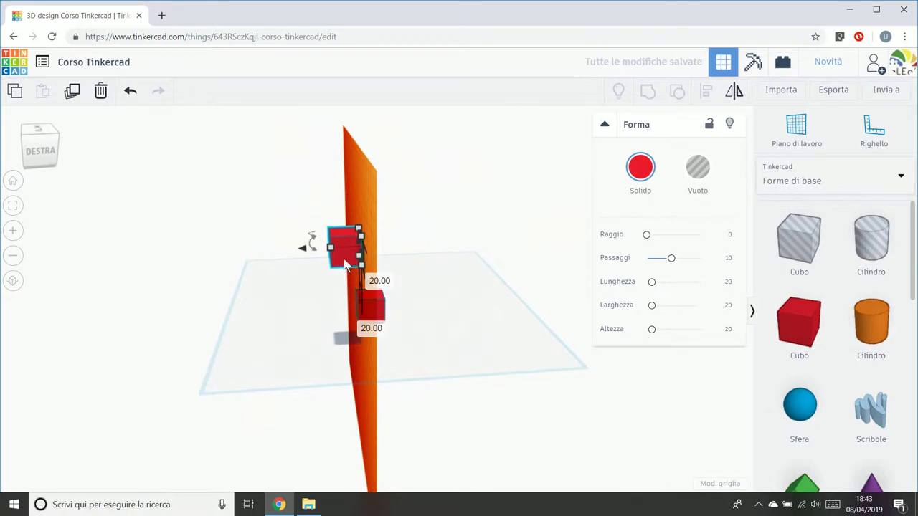
{"action": "right_click_drag", "start_coordinate": [406, 330], "coordinate": [545, 317]}
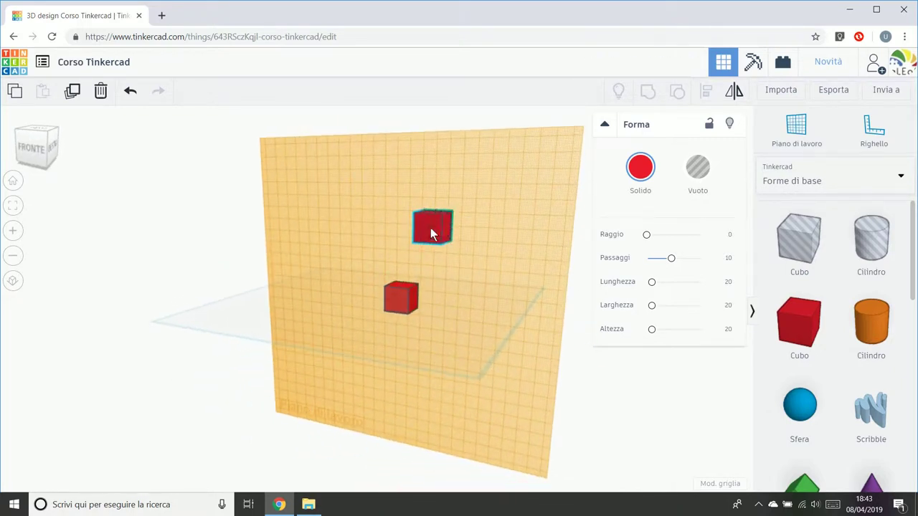
Step: Slide the second box along the vertical workplane and delete it
{"action": "left_click_drag", "start_coordinate": [432, 231], "coordinate": [347, 254]}
{"action": "key", "text": "Delete"}
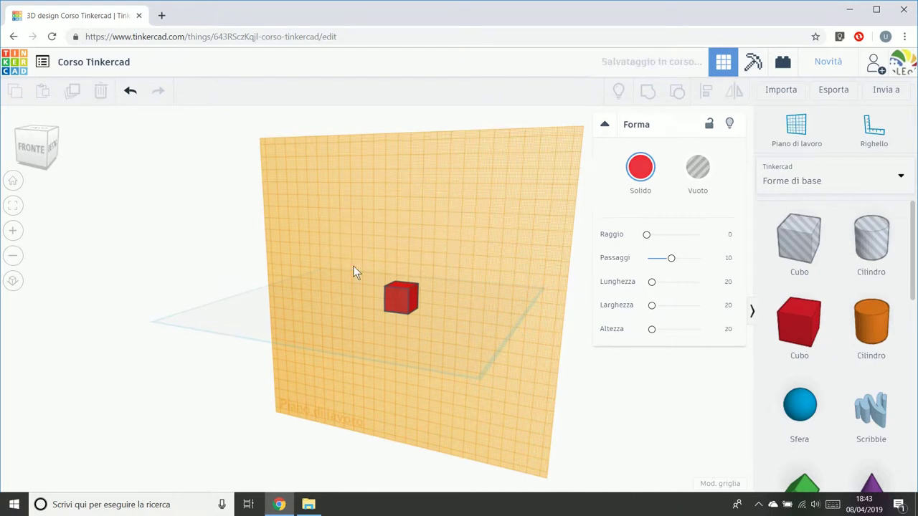
Step: Undo the last changes back to the original horizontal workplane with only the first box
{"action": "right_click_drag", "start_coordinate": [496, 297], "coordinate": [342, 342]}
{"action": "left_click", "coordinate": [796, 133]}
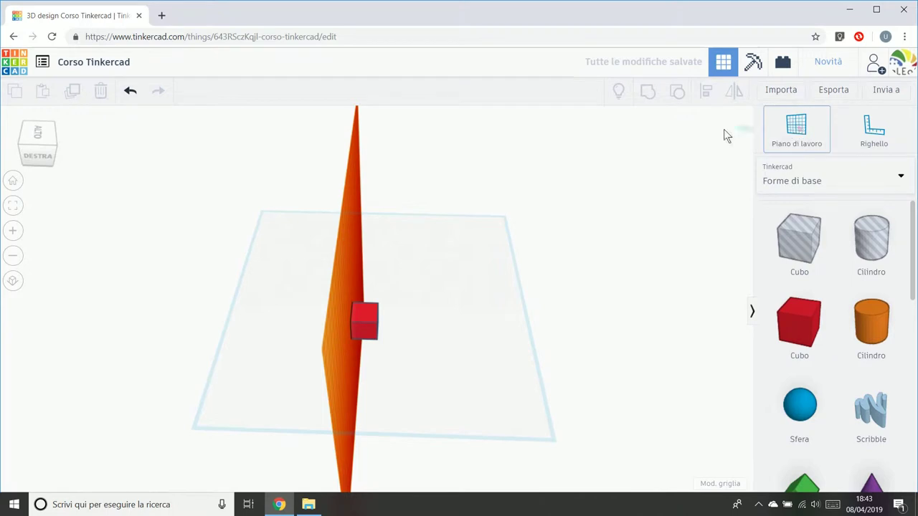
{"action": "right_click_drag", "start_coordinate": [724, 136], "coordinate": [446, 416]}
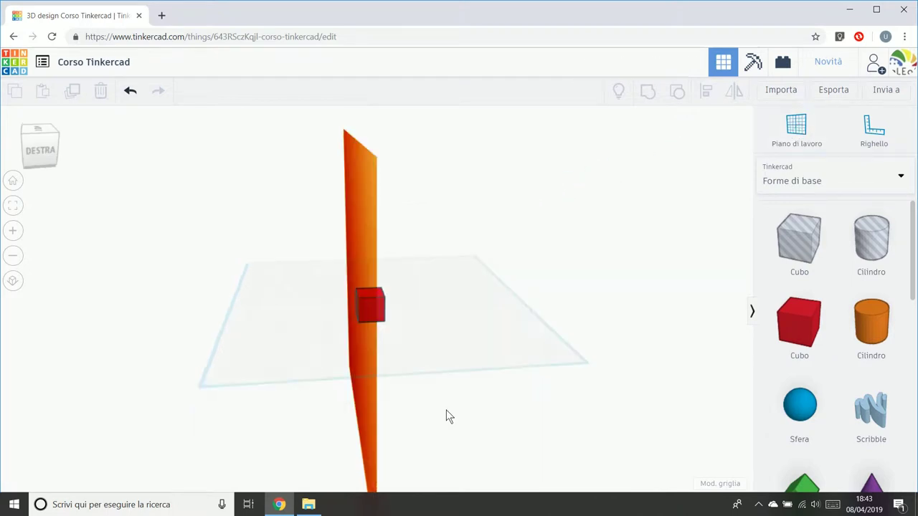
{"action": "left_click", "coordinate": [130, 91]}
{"action": "left_click", "coordinate": [130, 91]}
{"action": "left_click", "coordinate": [130, 91]}
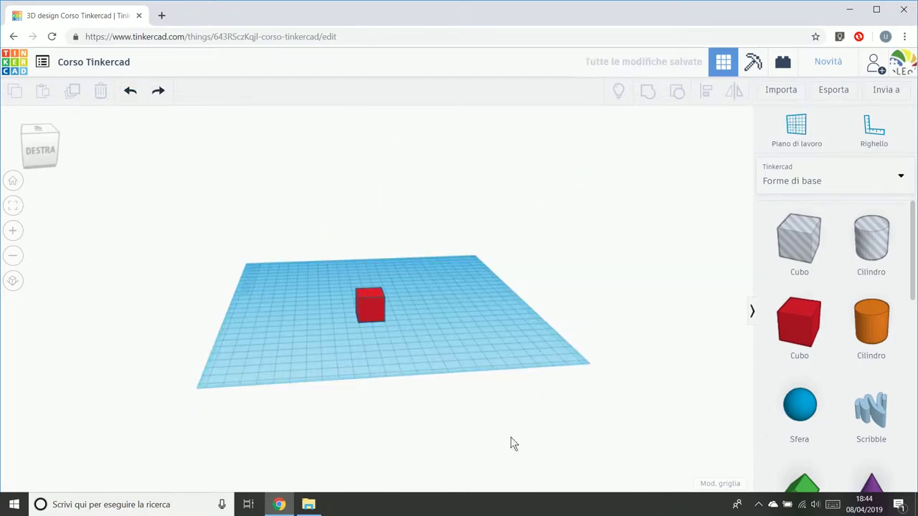
Step: Place the workplane on the top face of the red box
{"action": "right_click_drag", "start_coordinate": [352, 358], "coordinate": [430, 362]}
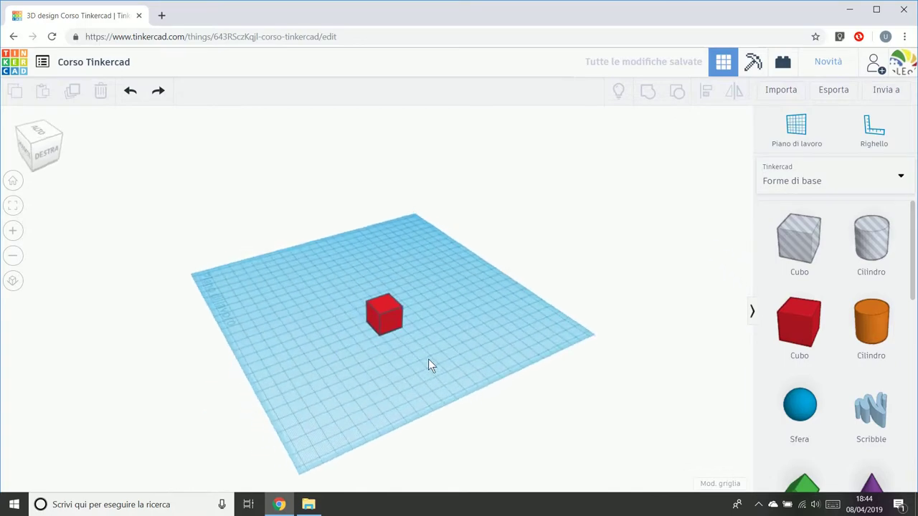
{"action": "left_click", "coordinate": [797, 129]}
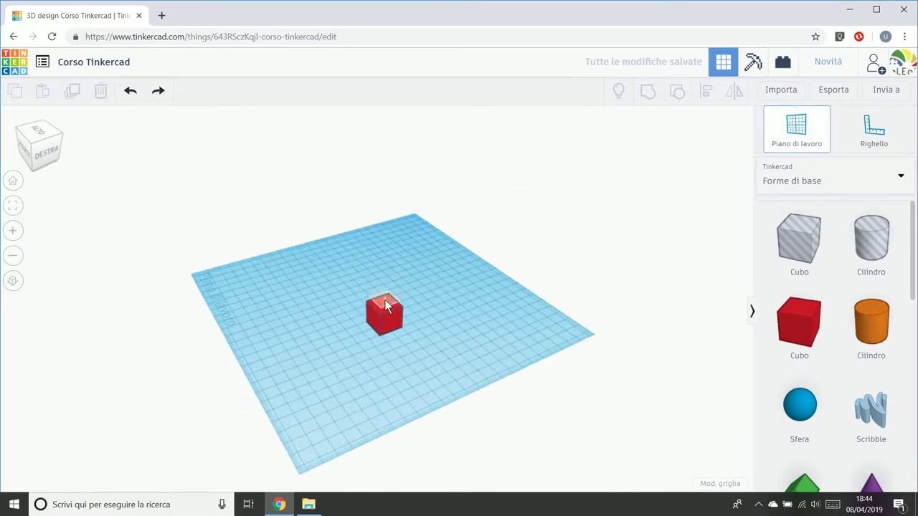
{"action": "scroll", "coordinate": [396, 302], "scroll_direction": "up", "scroll_amount": 5}
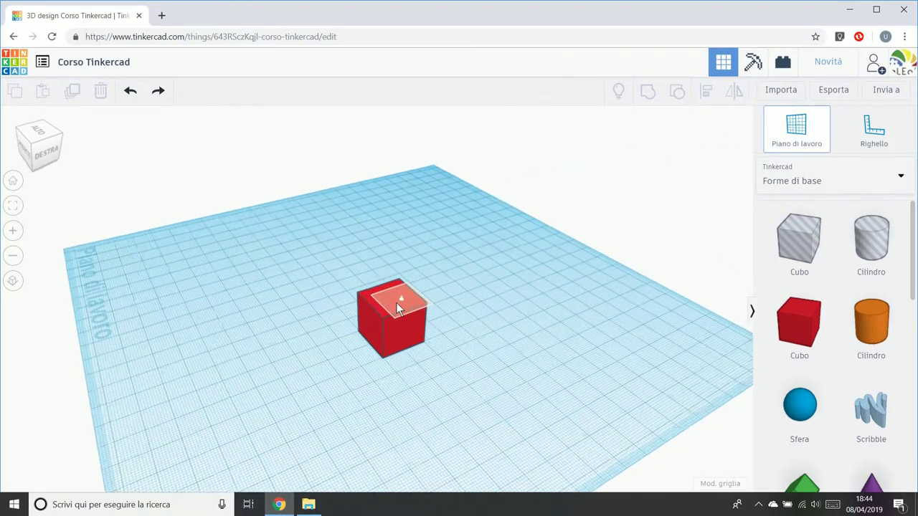
{"action": "scroll", "coordinate": [396, 302], "scroll_direction": "up", "scroll_amount": 2}
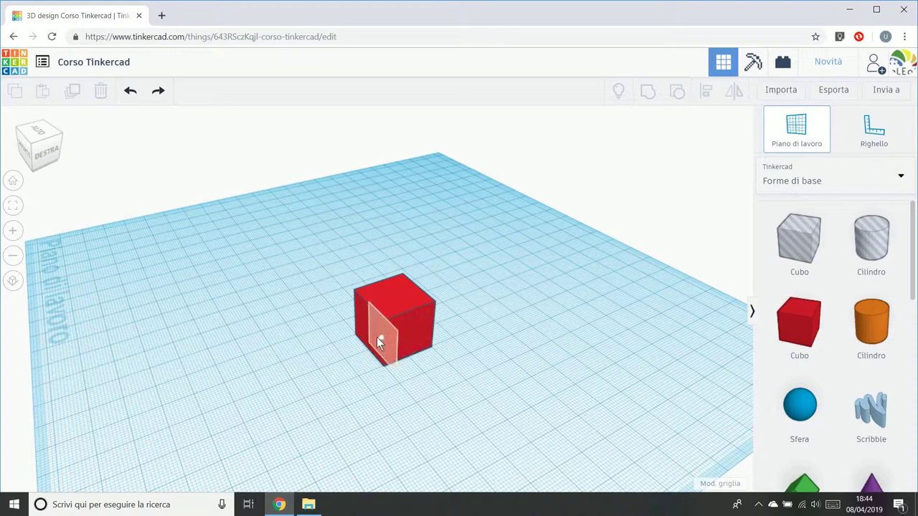
{"action": "left_click", "coordinate": [393, 296]}
{"action": "right_click_drag", "start_coordinate": [394, 294], "coordinate": [410, 347]}
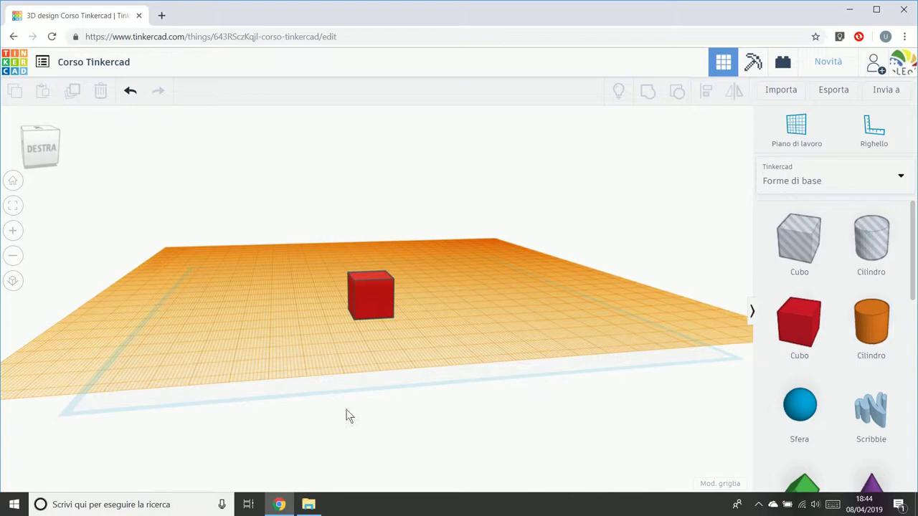
Step: Add a second red box to the raised workplane beside the first box and check its height from the side
{"action": "right_click_drag", "start_coordinate": [349, 414], "coordinate": [445, 418]}
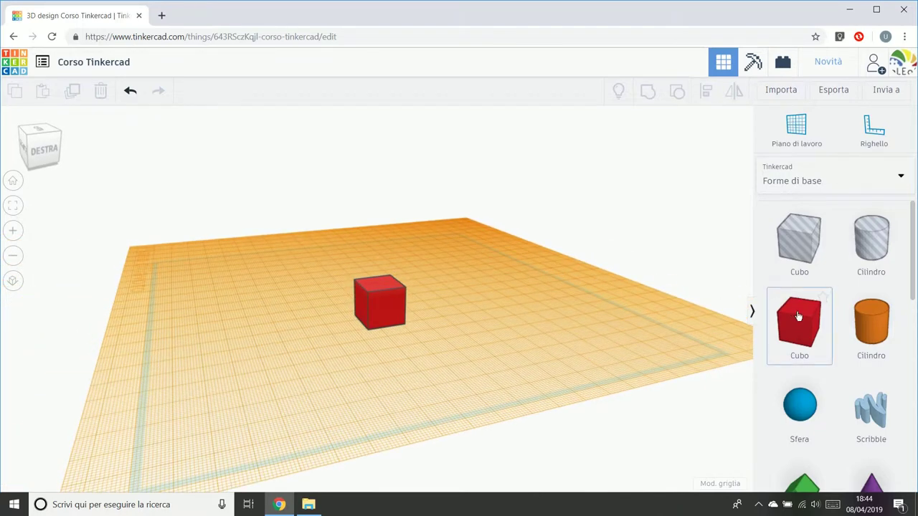
{"action": "left_click_drag", "start_coordinate": [791, 322], "coordinate": [285, 303]}
{"action": "right_click_drag", "start_coordinate": [363, 351], "coordinate": [323, 329]}
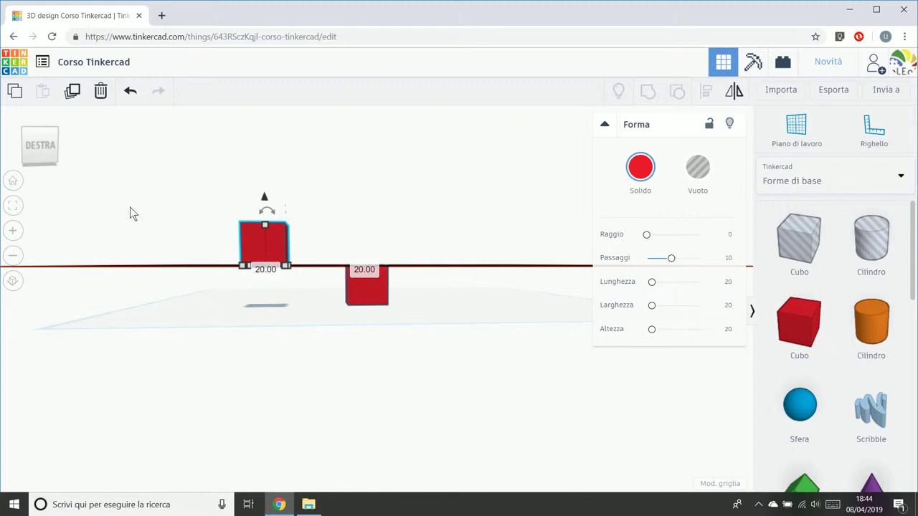
{"action": "left_click", "coordinate": [55, 165]}
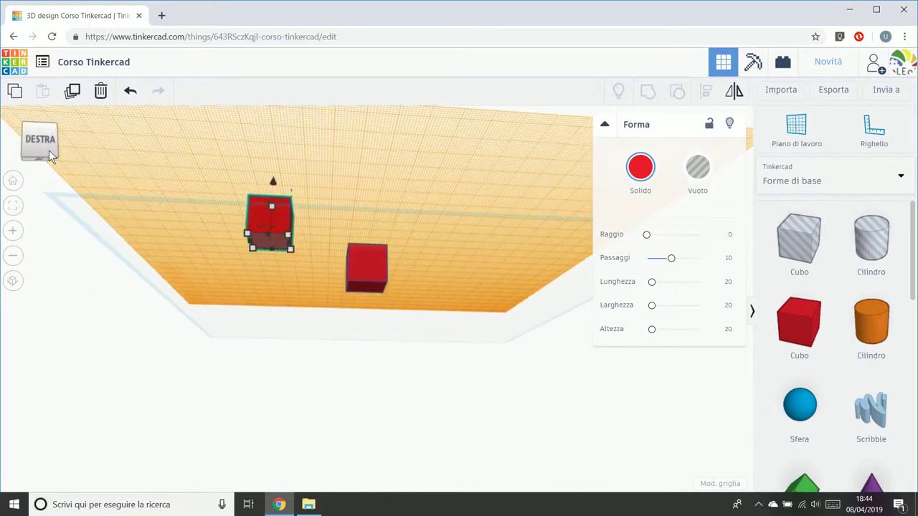
{"action": "right_click_drag", "start_coordinate": [50, 156], "coordinate": [49, 102]}
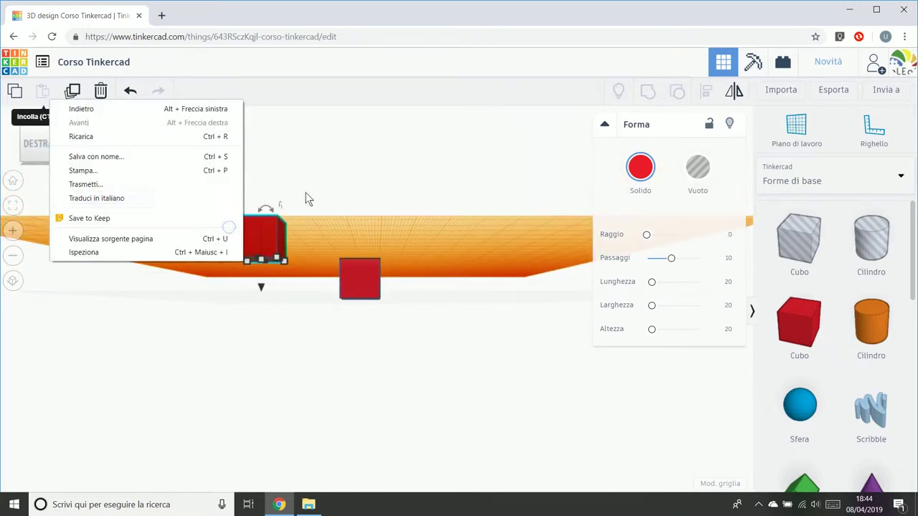
{"action": "left_click", "coordinate": [342, 208]}
{"action": "right_click_drag", "start_coordinate": [336, 206], "coordinate": [399, 296]}
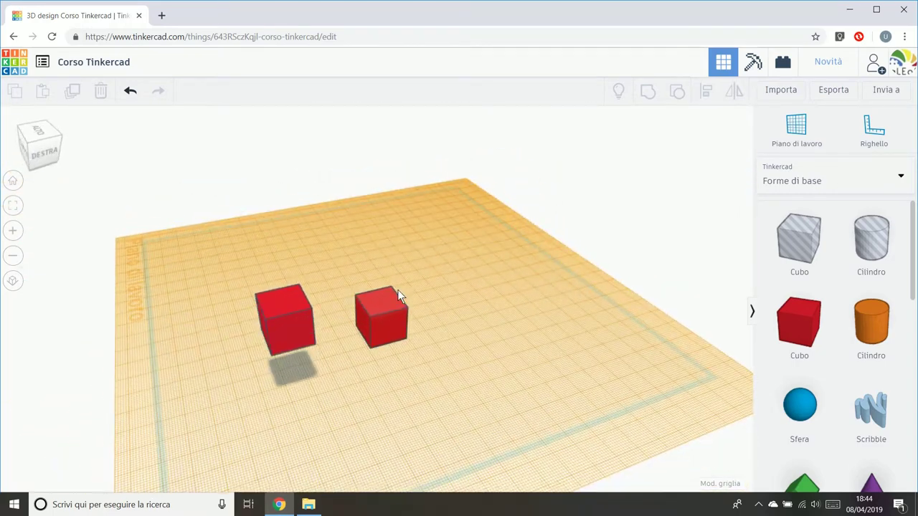
Step: Delete the second box and undo the changes back to the original workplane with only the first box
{"action": "left_click", "coordinate": [303, 316]}
{"action": "key", "text": "Delete"}
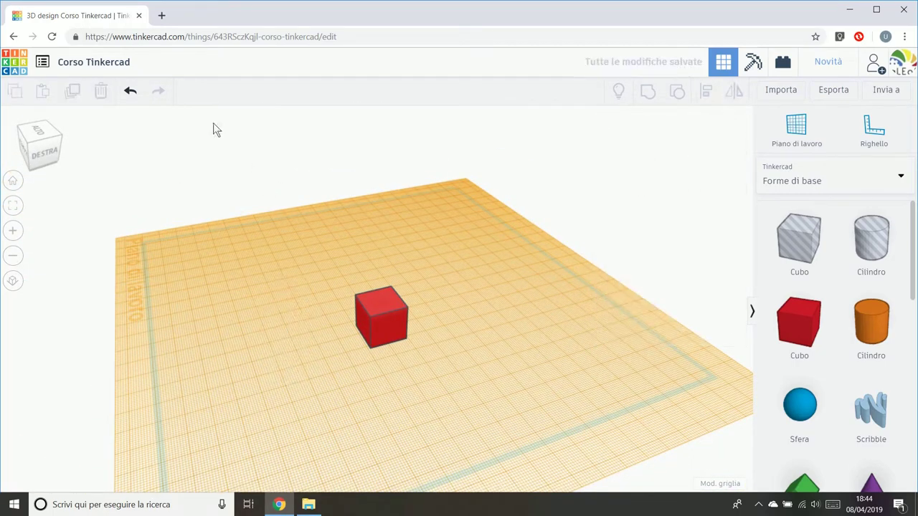
{"action": "left_click", "coordinate": [131, 92]}
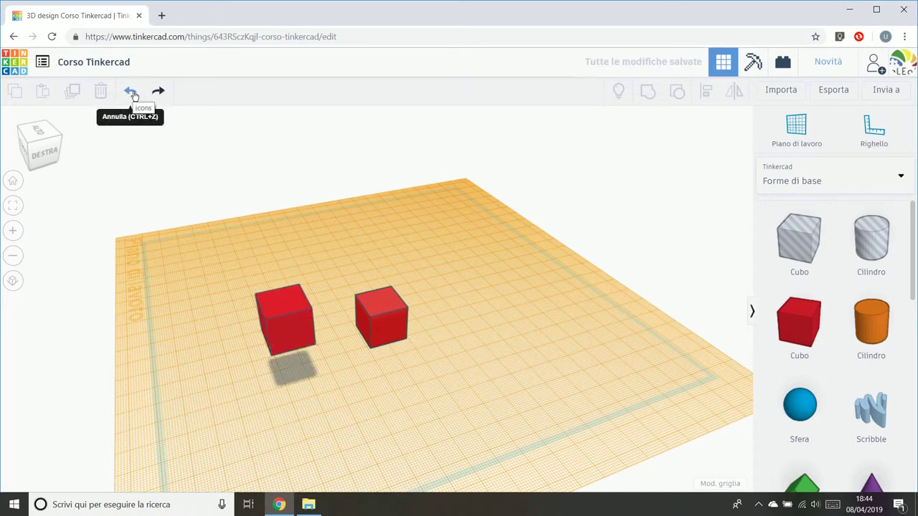
{"action": "left_click", "coordinate": [133, 95]}
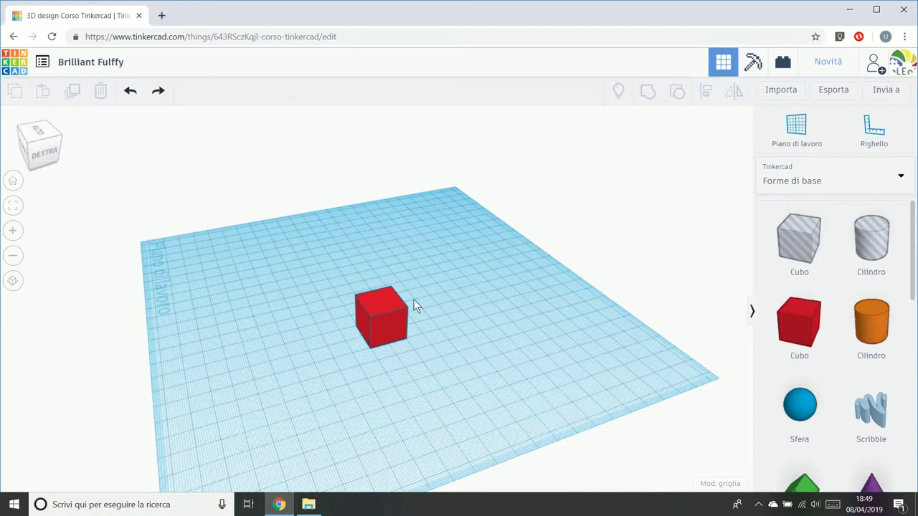
Step: Rename the design as Corso Tinkercad
{"action": "left_click", "coordinate": [87, 67]}
{"action": "key", "text": "BackSpace"}
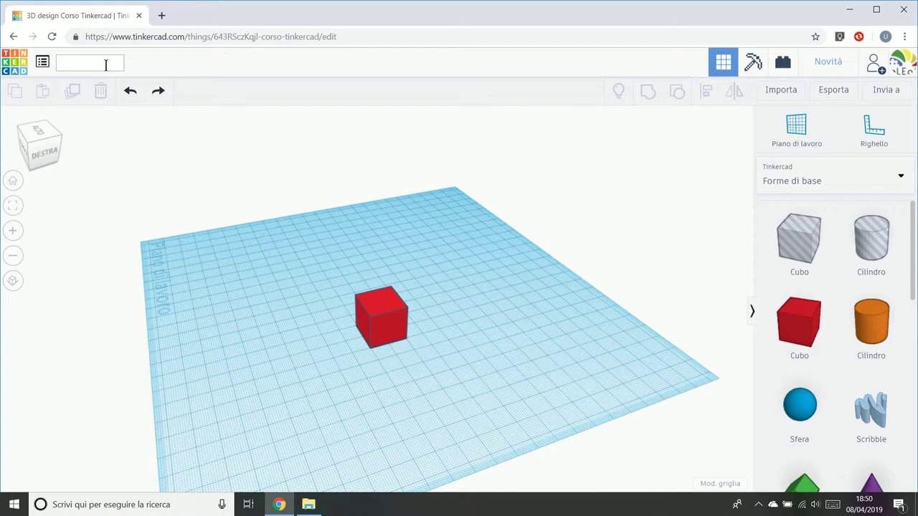
{"action": "type", "text": "Cors"}
{"action": "type", "text": "o Tinkercad"}
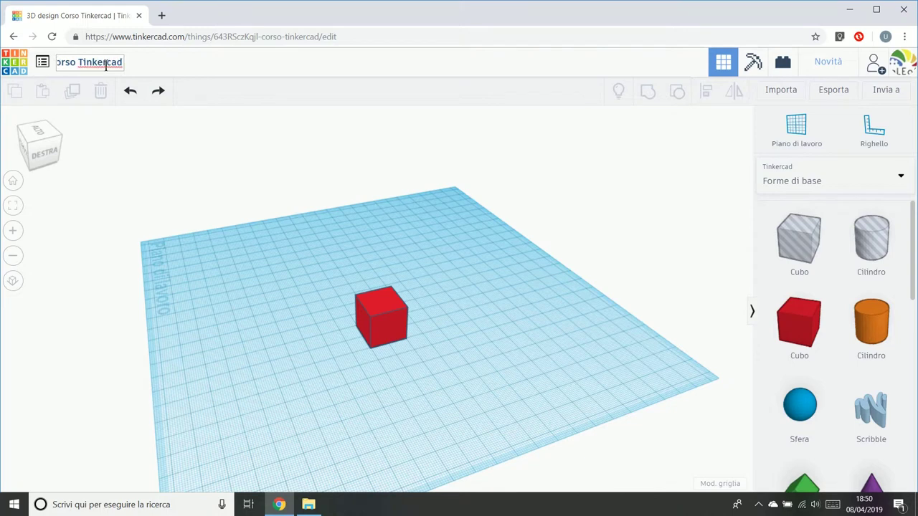
{"action": "key", "text": "Return"}
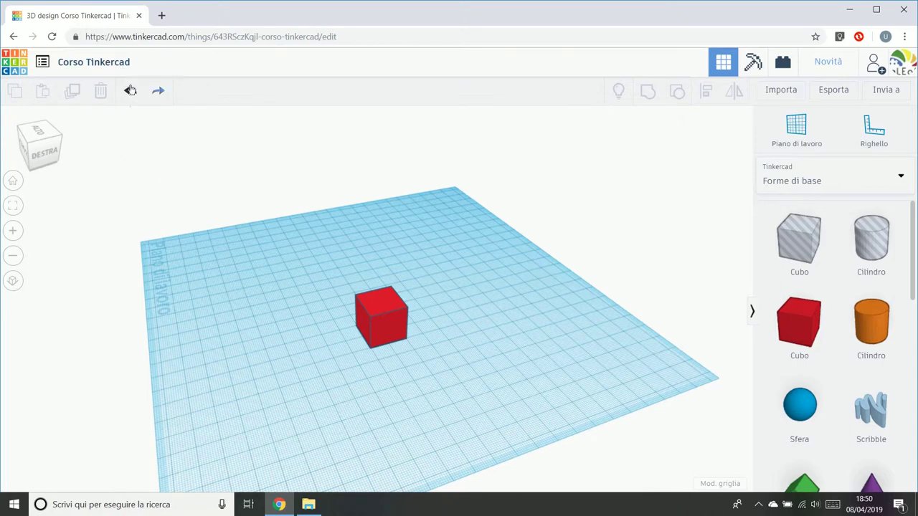
Step: Leave the editor for the dashboard and look over the recent 3D projects
{"action": "right_click_drag", "start_coordinate": [279, 269], "coordinate": [402, 342]}
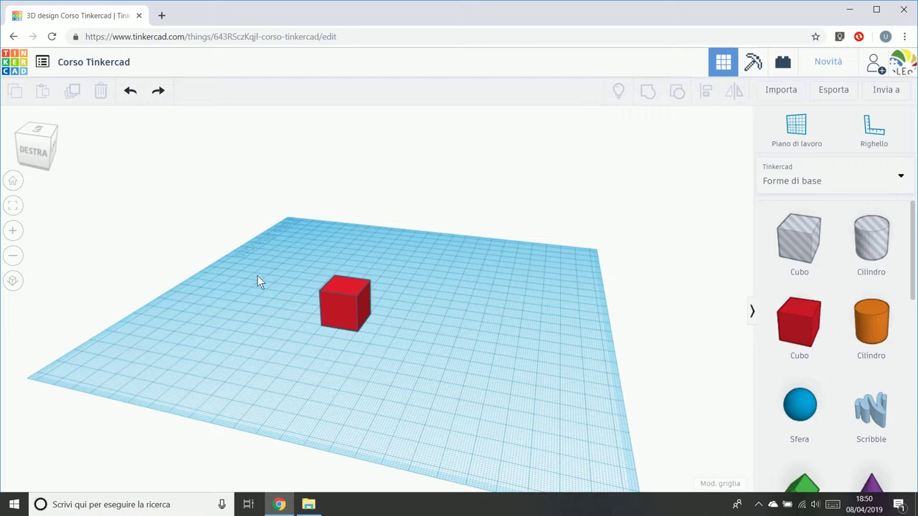
{"action": "left_click", "coordinate": [17, 62]}
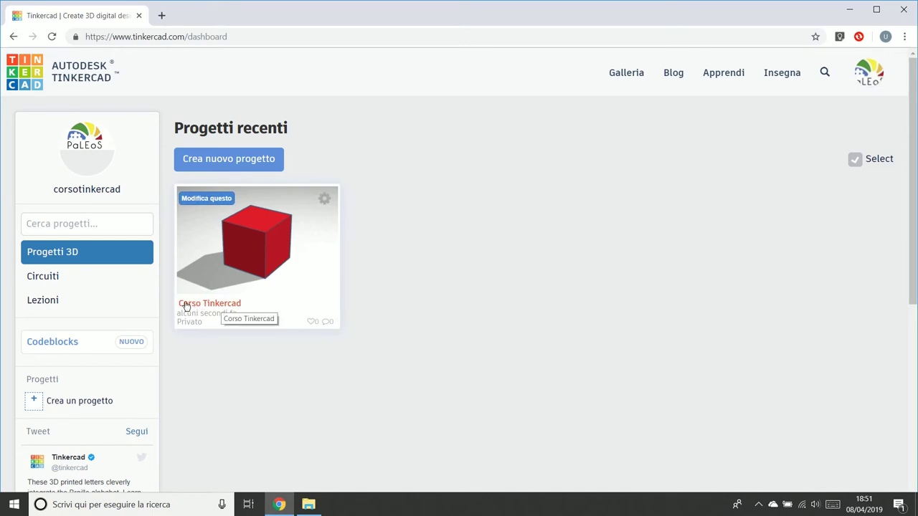
{"action": "scroll", "coordinate": [459, 294], "scroll_direction": "down", "scroll_amount": 3}
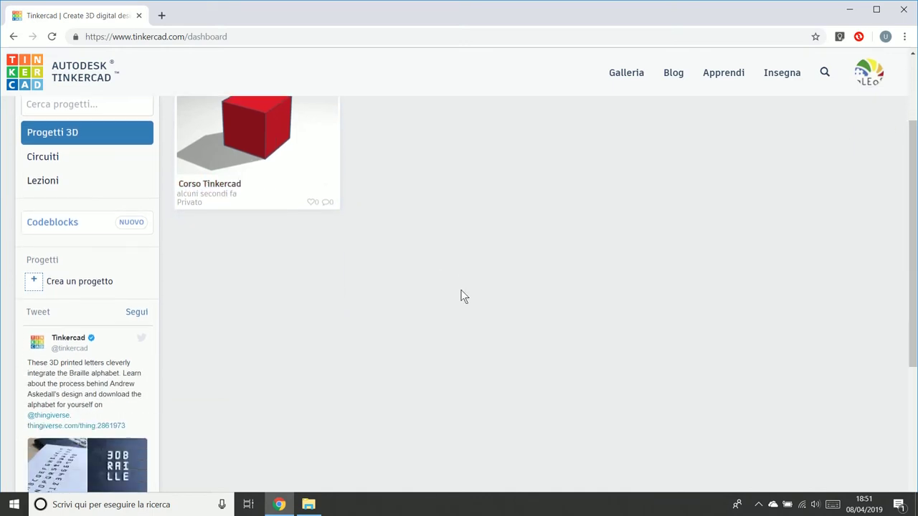
{"action": "scroll", "coordinate": [462, 295], "scroll_direction": "down", "scroll_amount": 5}
{"action": "scroll", "coordinate": [463, 295], "scroll_direction": "up", "scroll_amount": 10}
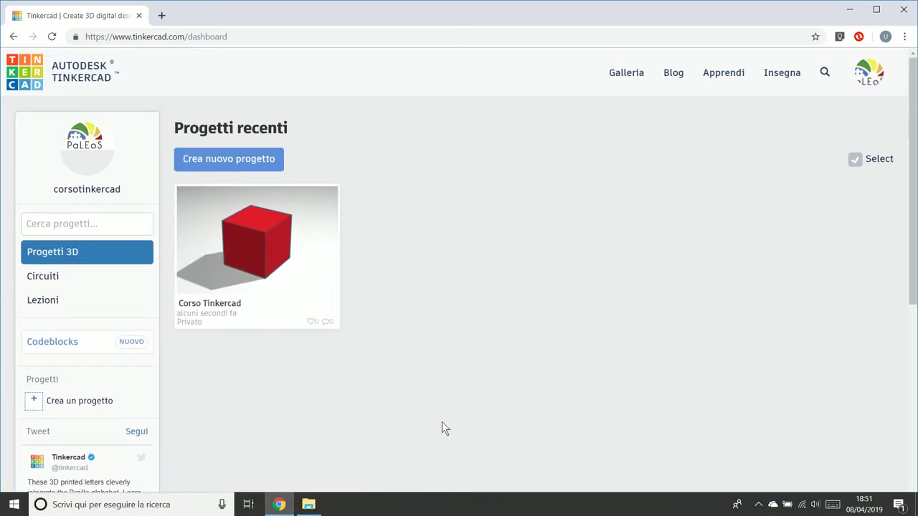